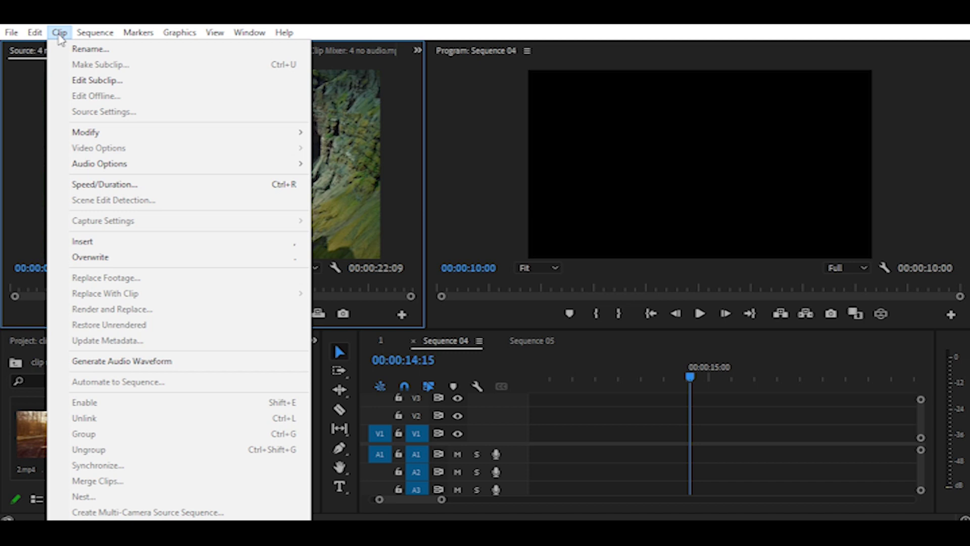
Drag 2.mp4 from the Project bin onto the V1 and A1 tracks of Sequence 04.
mouse_move(134, 136)
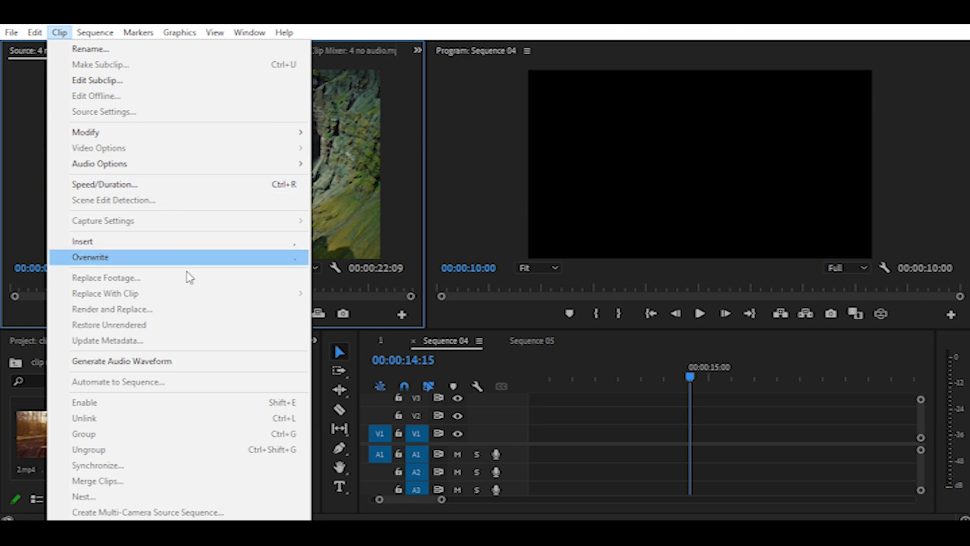
click(26, 416)
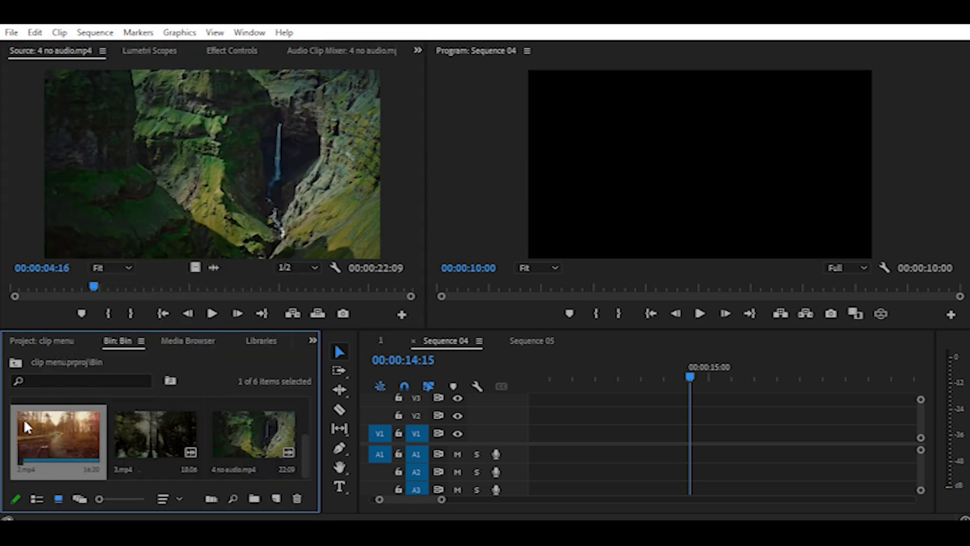
click(59, 32)
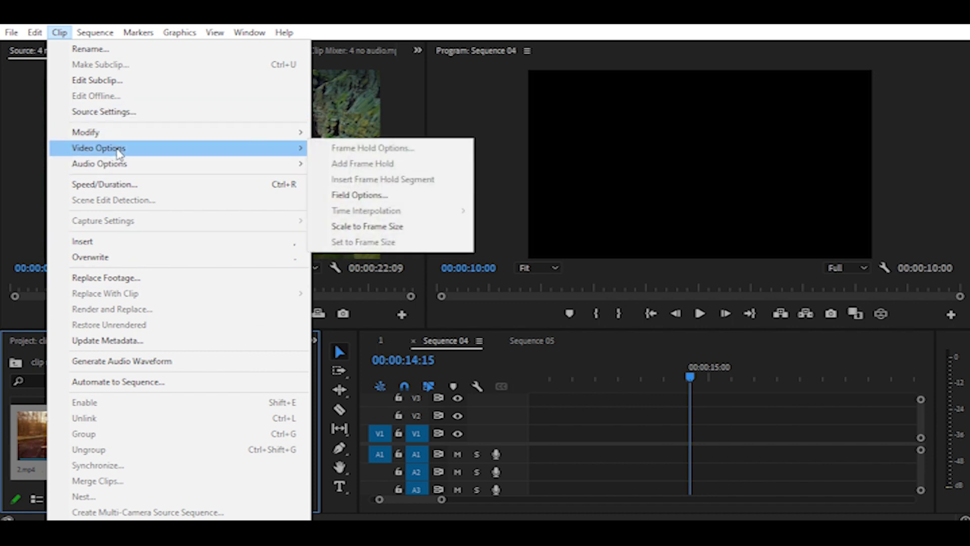
click(31, 433)
drag(32, 434, 533, 433)
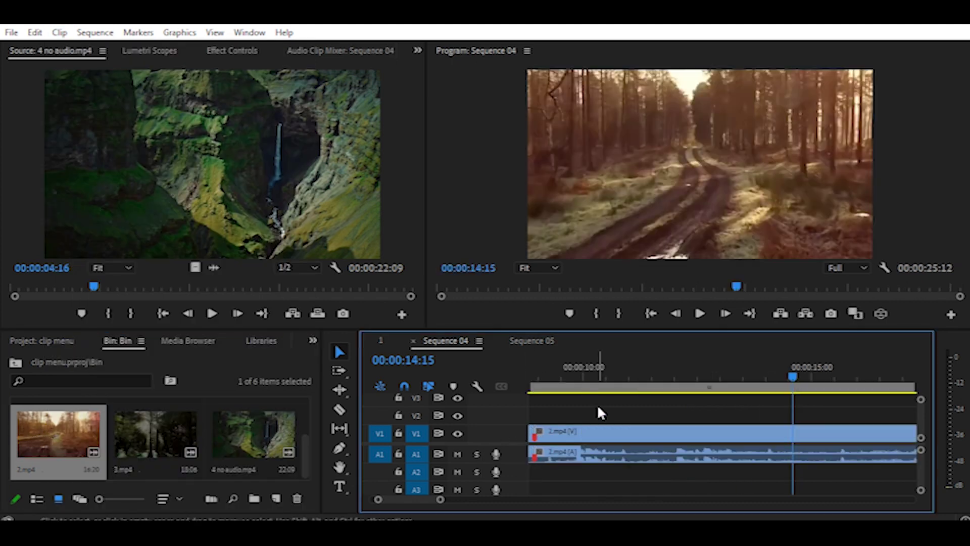
Apply a frame hold to 2.mp4 at source timecode 00:00:05:23, then play the sequence.
click(60, 33)
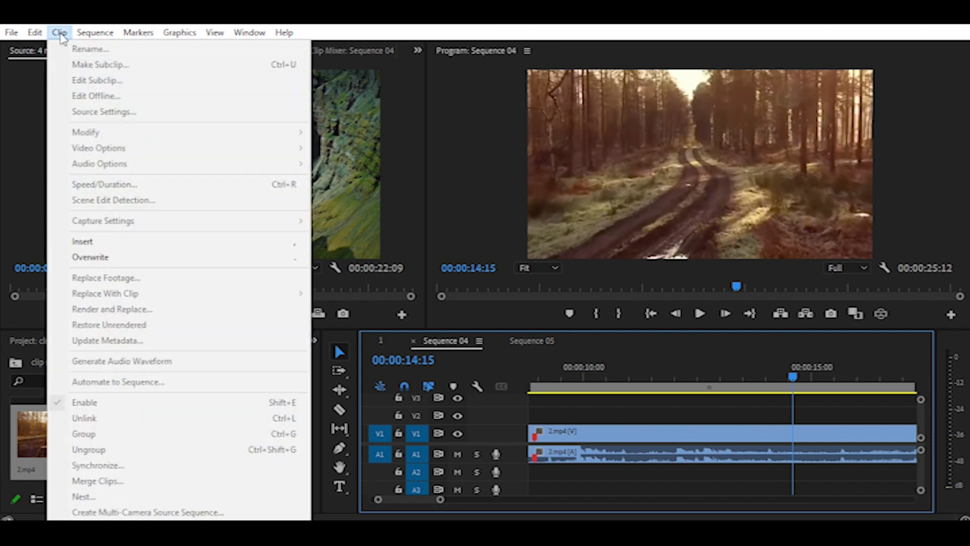
click(602, 436)
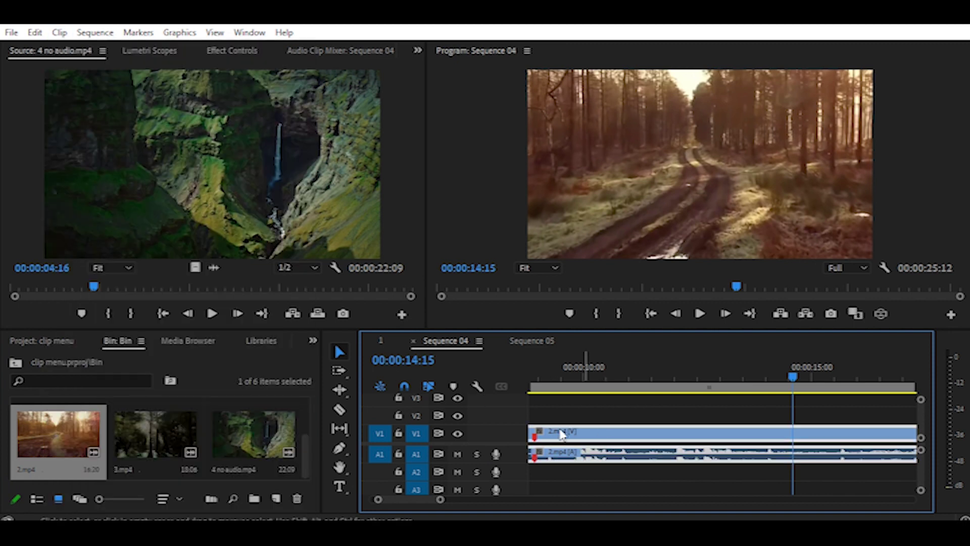
click(61, 34)
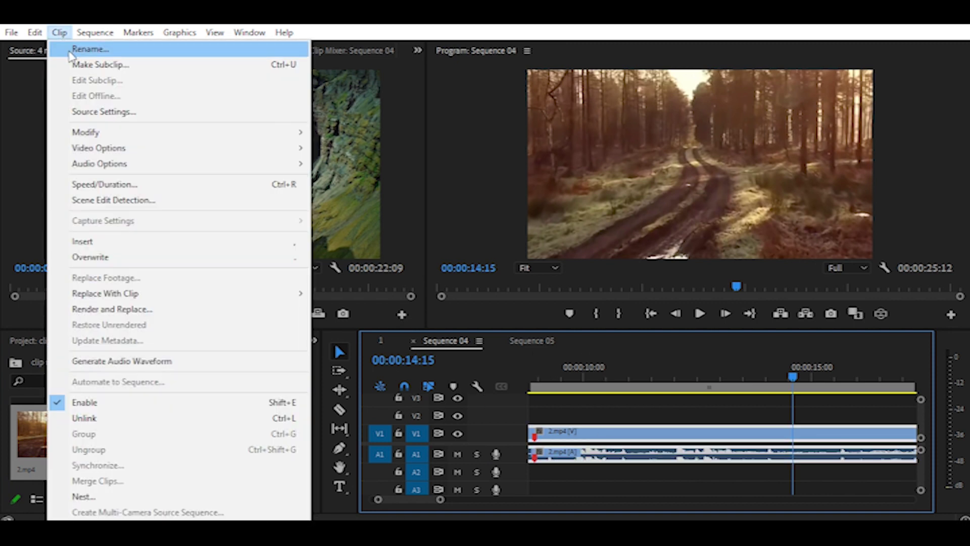
mouse_move(98, 148)
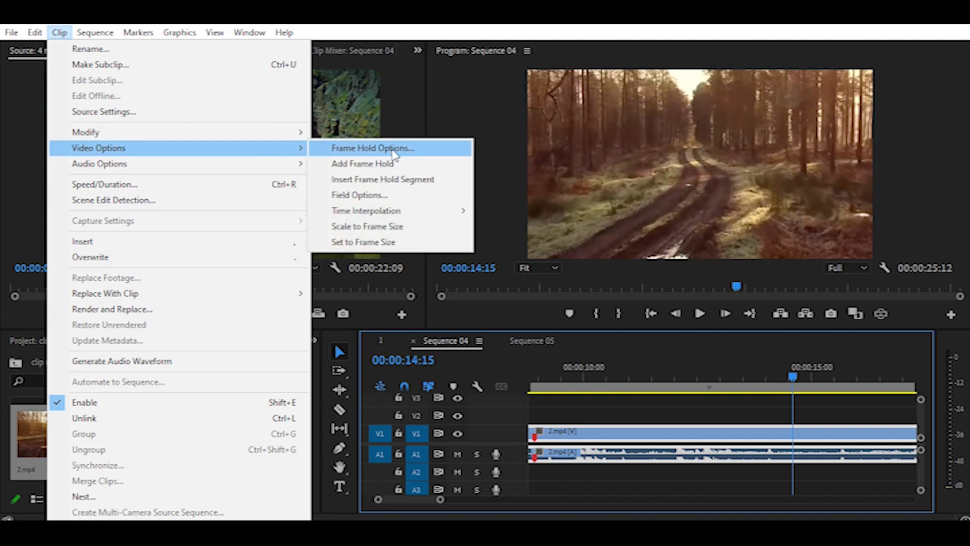
click(359, 149)
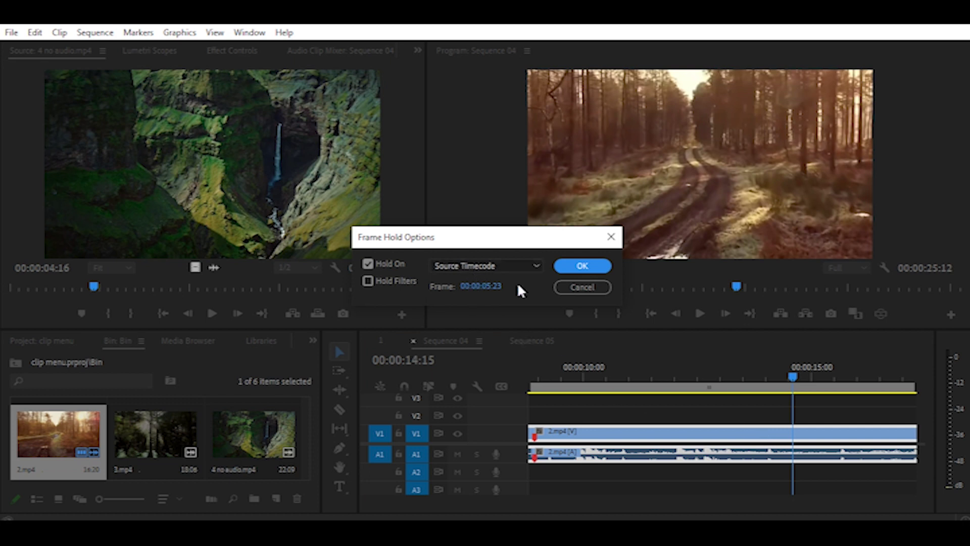
click(583, 265)
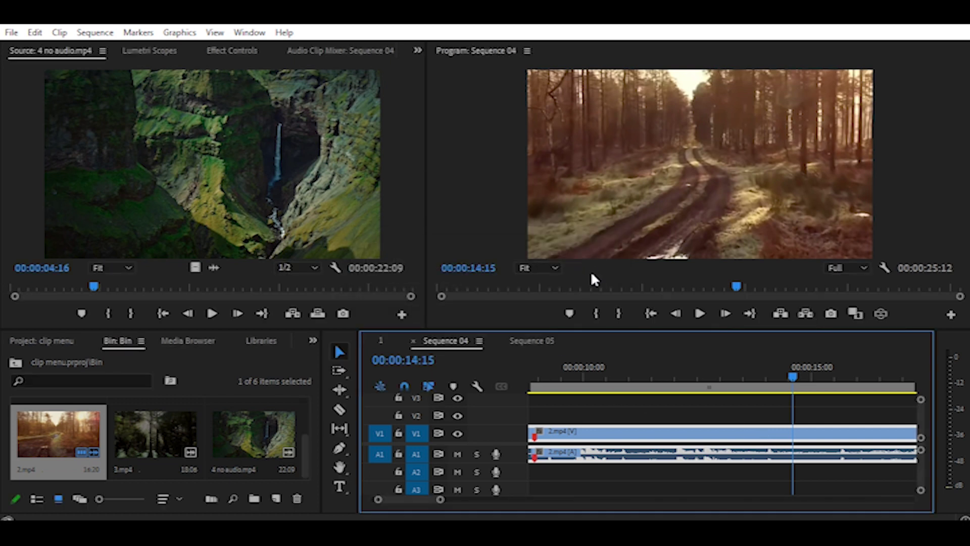
key(space)
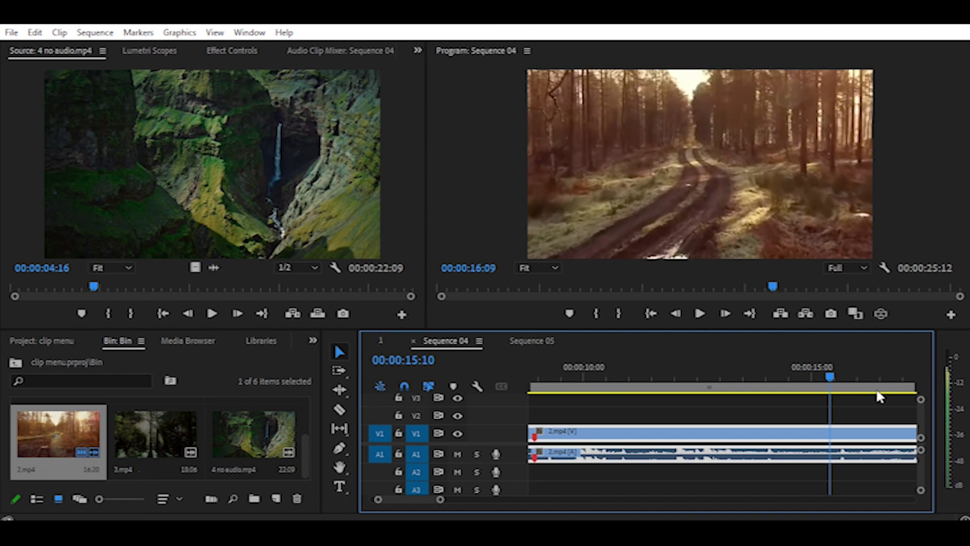
Scrub the playhead through d1.mp4 and into 2.mp4 to preview the sequence.
drag(859, 389, 763, 396)
mouse_move(862, 415)
mouse_down()
mouse_move(661, 437)
mouse_move(831, 437)
mouse_up()
scroll(831, 437, down, 5)
mouse_move(673, 375)
mouse_down()
mouse_move(634, 411)
mouse_move(730, 423)
mouse_up()
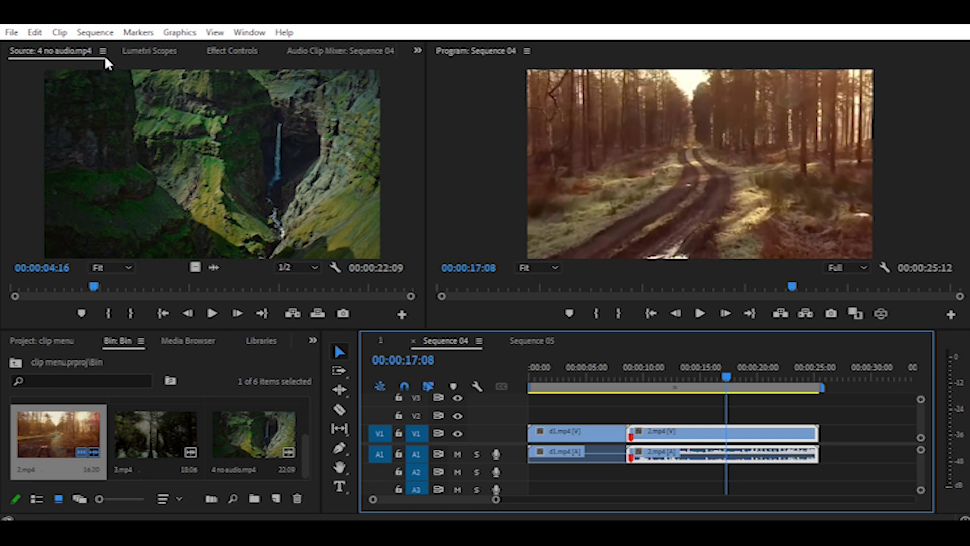
Move the playhead to about 10 seconds and bring up the Clip menu's video options.
click(60, 33)
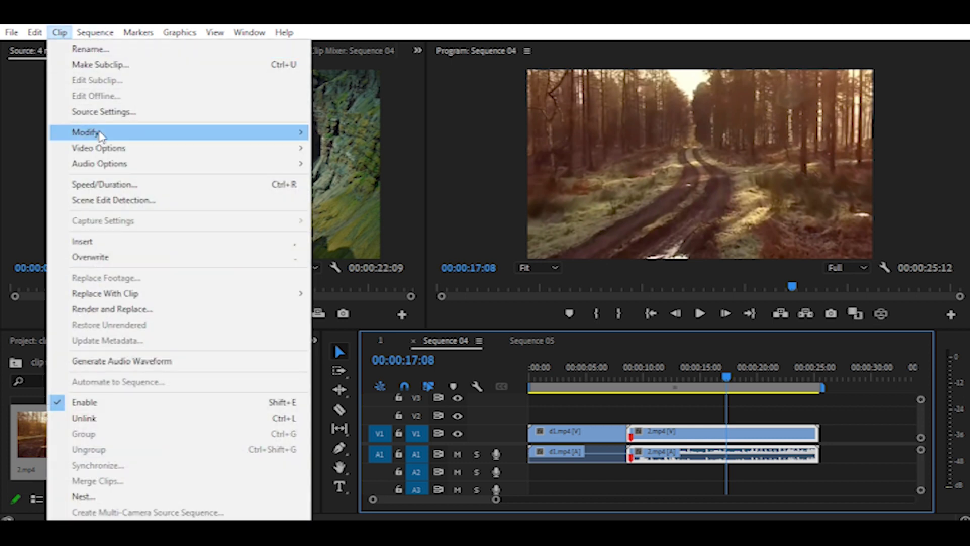
click(356, 40)
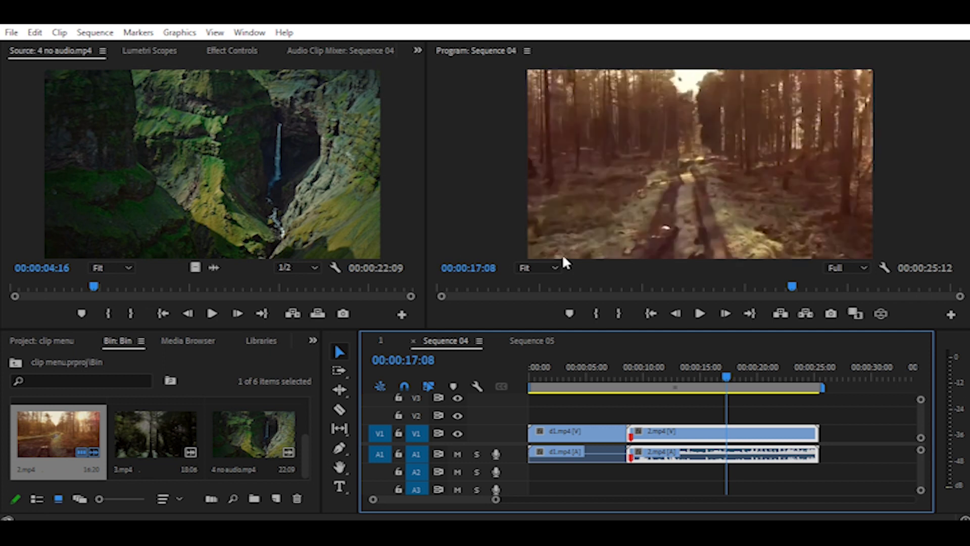
mouse_move(725, 374)
mouse_down()
mouse_move(657, 380)
mouse_move(755, 380)
mouse_up()
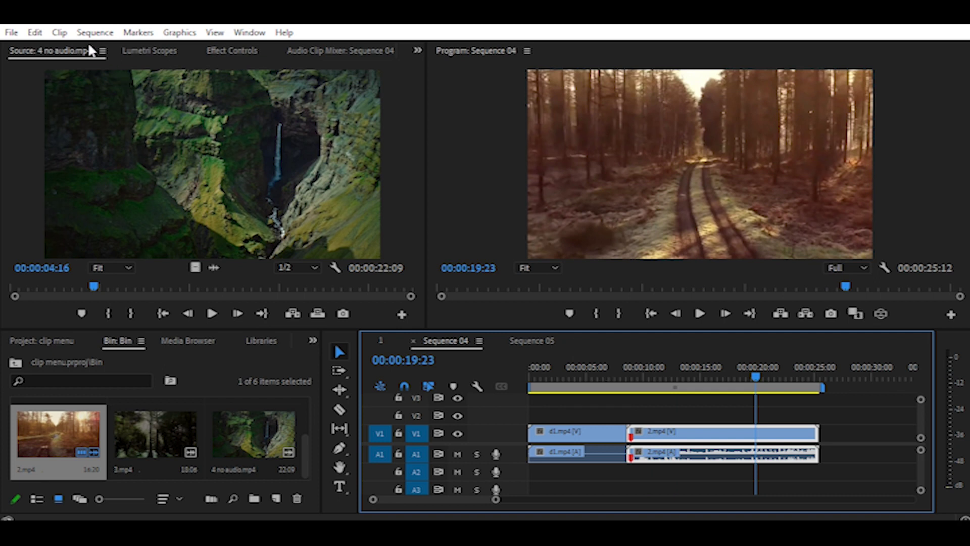
click(59, 32)
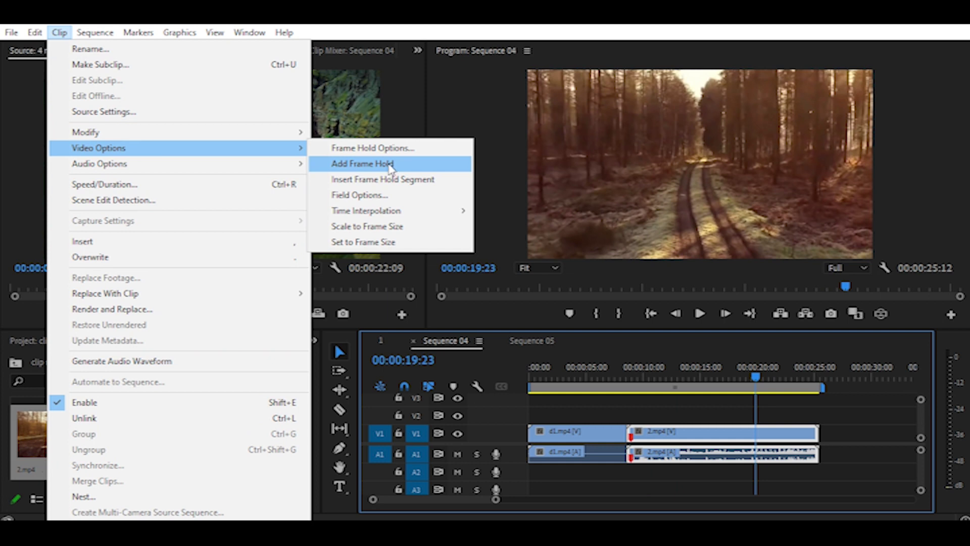
Change 2.mp4's frame hold to hold on its In Point.
click(386, 147)
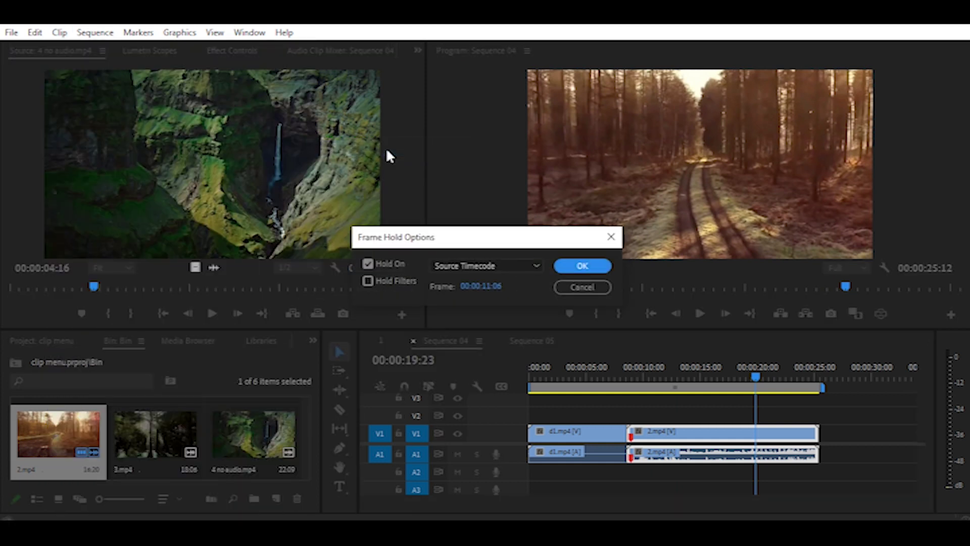
click(516, 271)
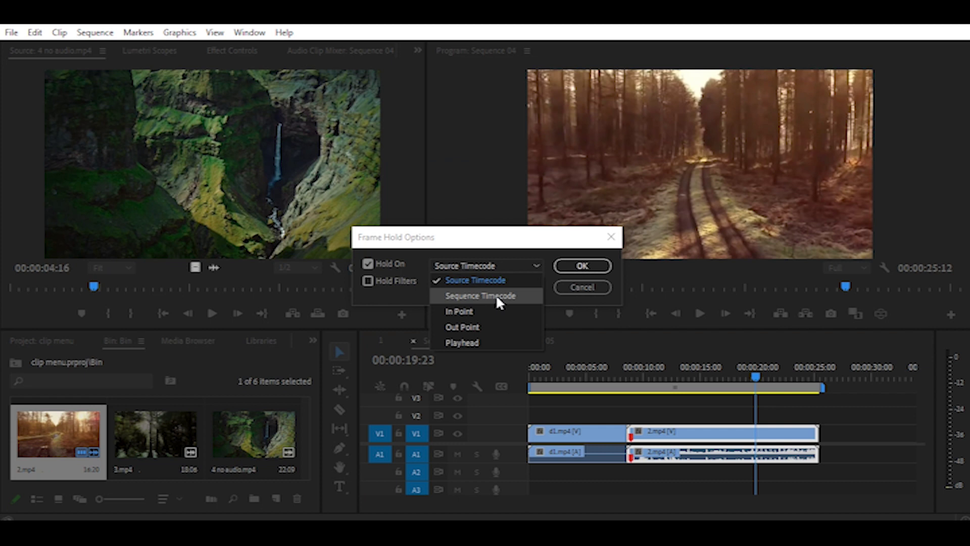
click(472, 311)
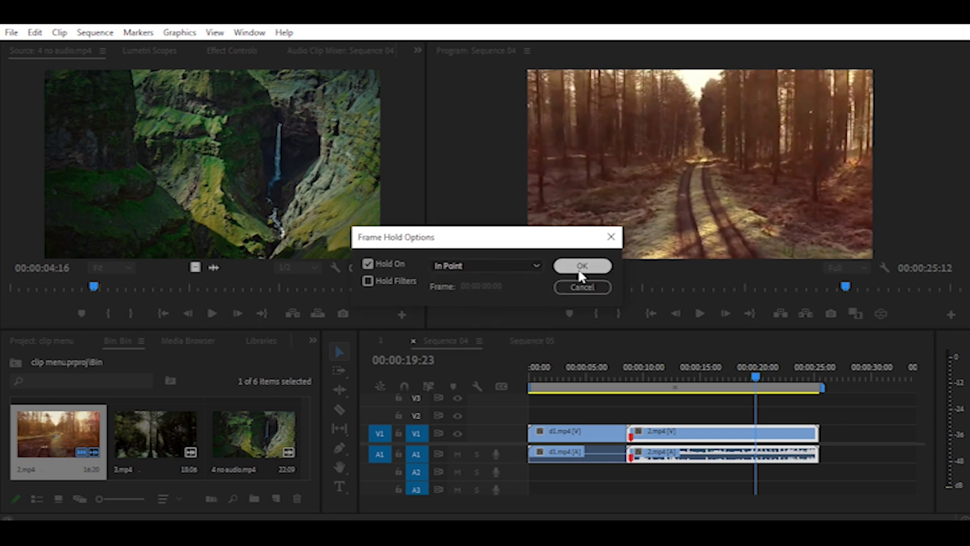
click(581, 266)
Scrub the playhead from about 9 to 22 seconds to check the held clip.
click(642, 377)
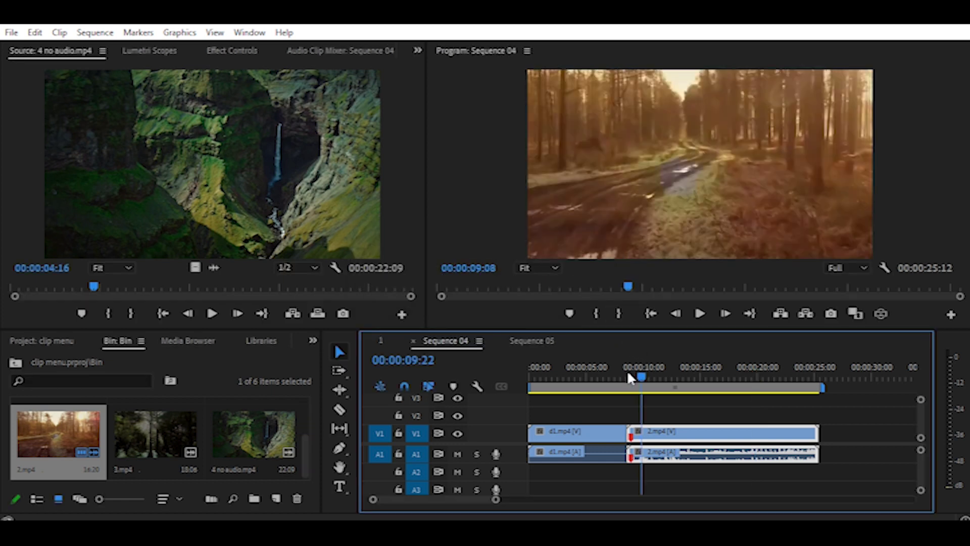
drag(629, 374, 688, 386)
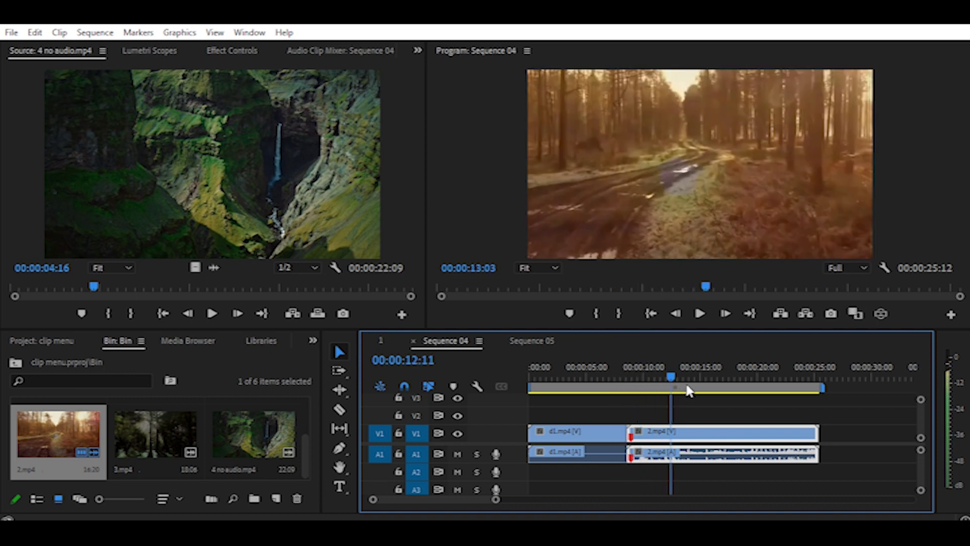
drag(688, 390, 803, 395)
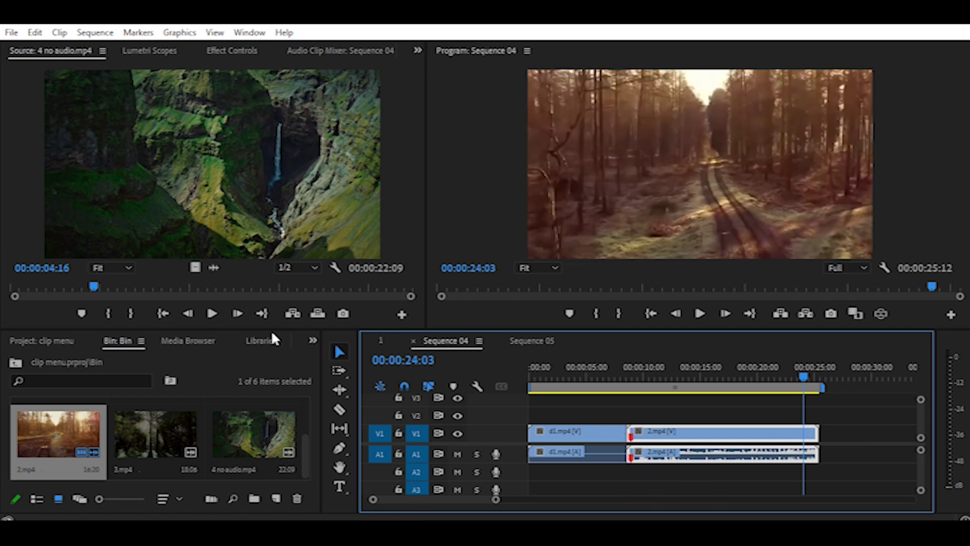
Change 2.mp4's frame hold to hold on its Out Point.
click(59, 33)
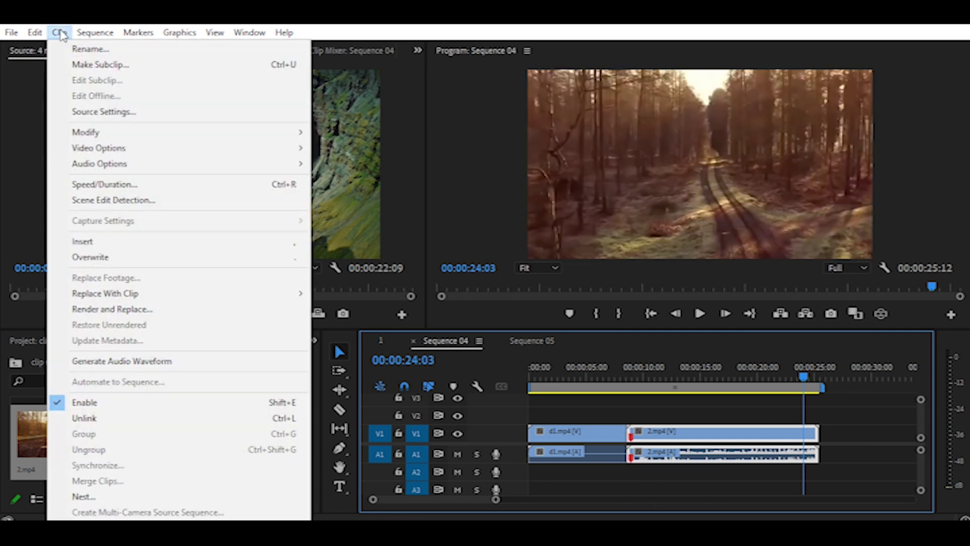
mouse_move(110, 152)
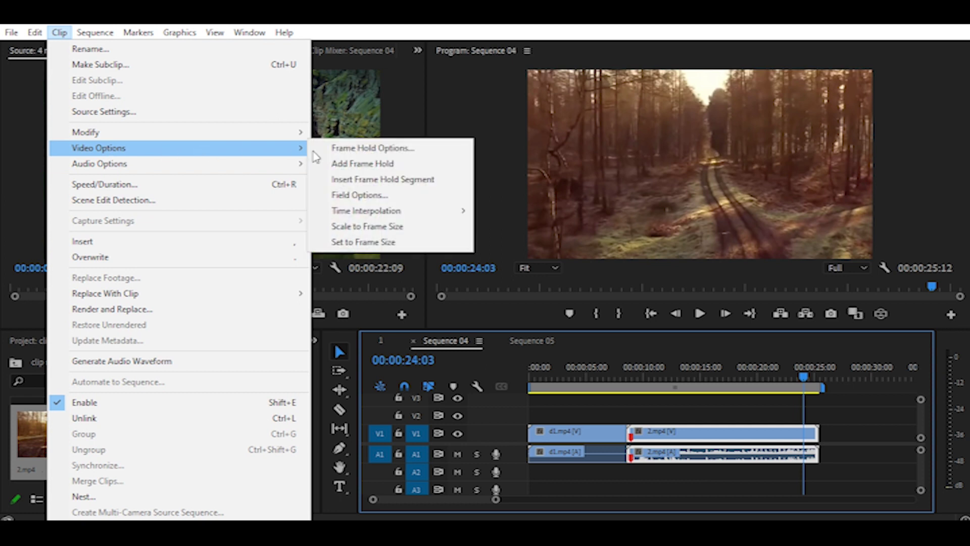
click(349, 148)
click(512, 264)
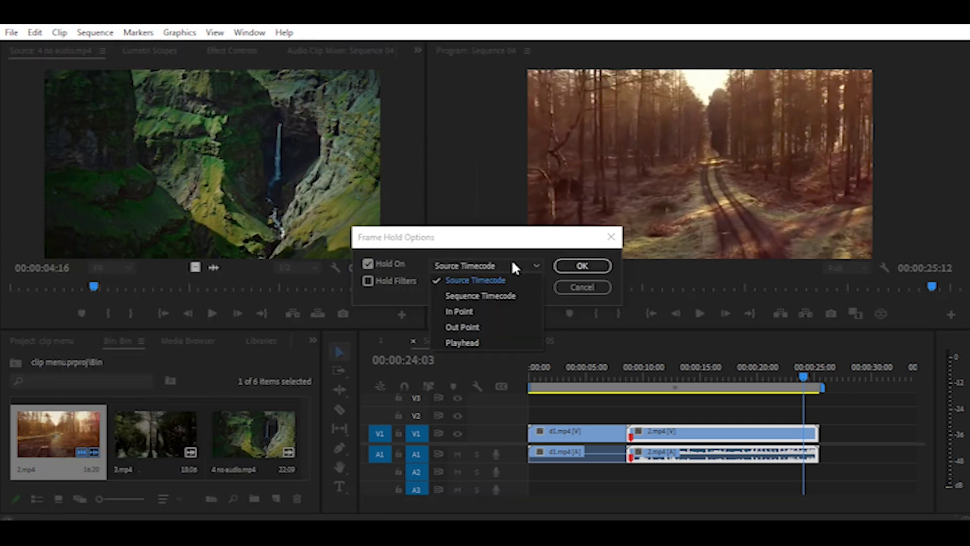
click(487, 327)
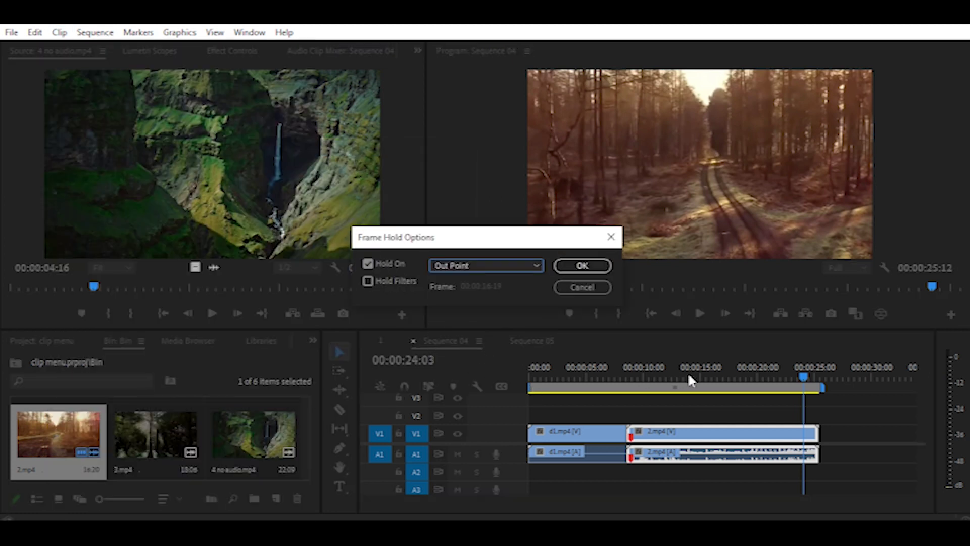
click(582, 266)
Scrub the playhead from about 8 seconds to the sequence end near 25 seconds.
mouse_move(801, 372)
mouse_down()
mouse_move(621, 378)
mouse_move(814, 408)
mouse_up()
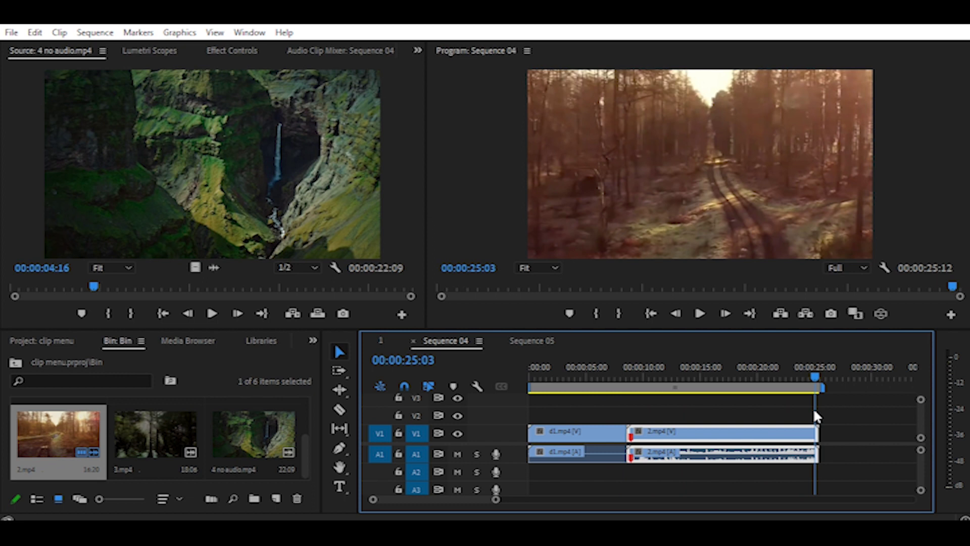
drag(796, 408, 635, 402)
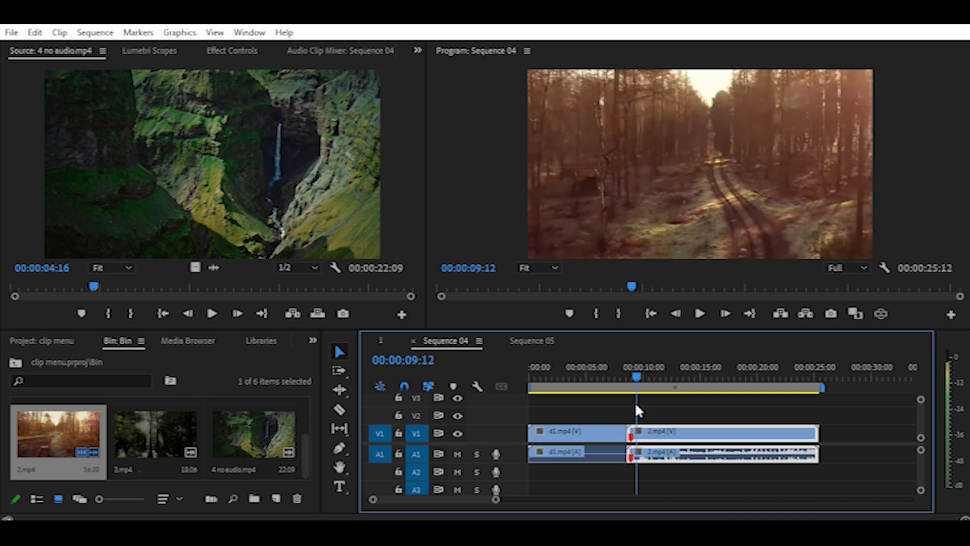
click(623, 375)
click(663, 381)
click(755, 385)
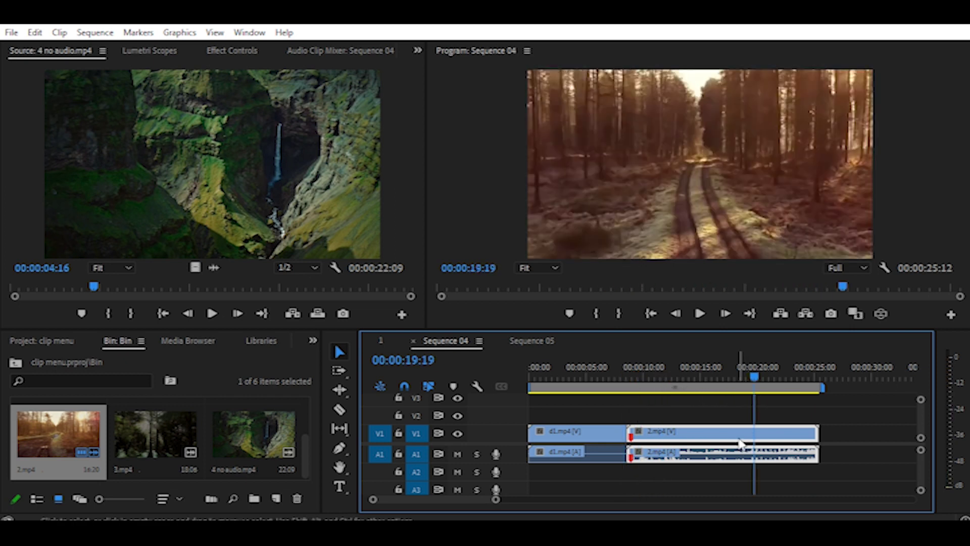
drag(754, 384, 815, 387)
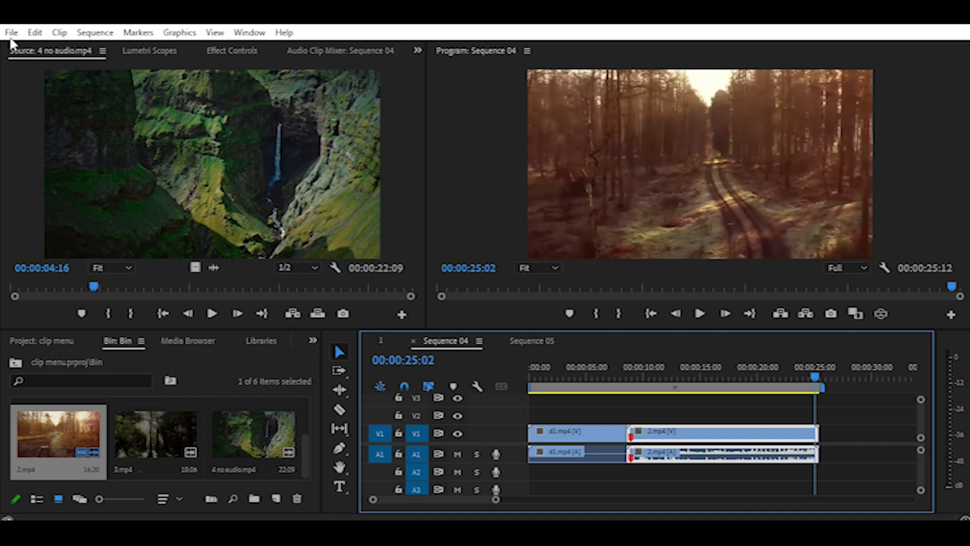
Add a frame hold freezing 2.mp4 at 25:02, then zoom in and scrub around it.
click(59, 32)
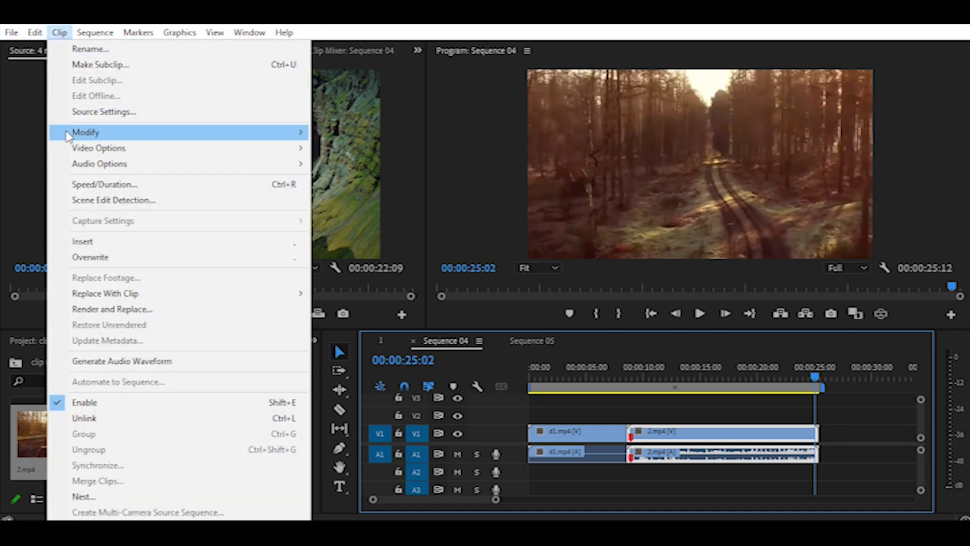
mouse_move(141, 153)
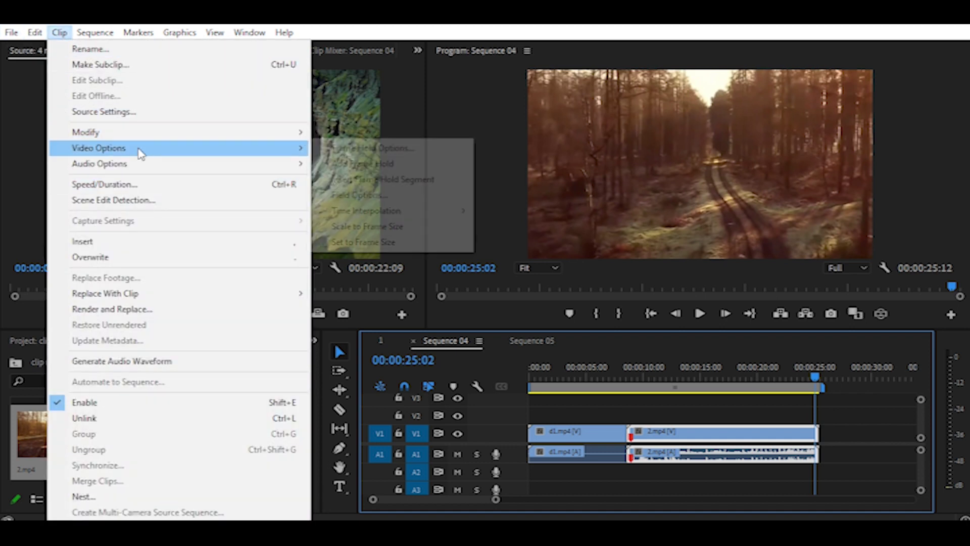
click(370, 164)
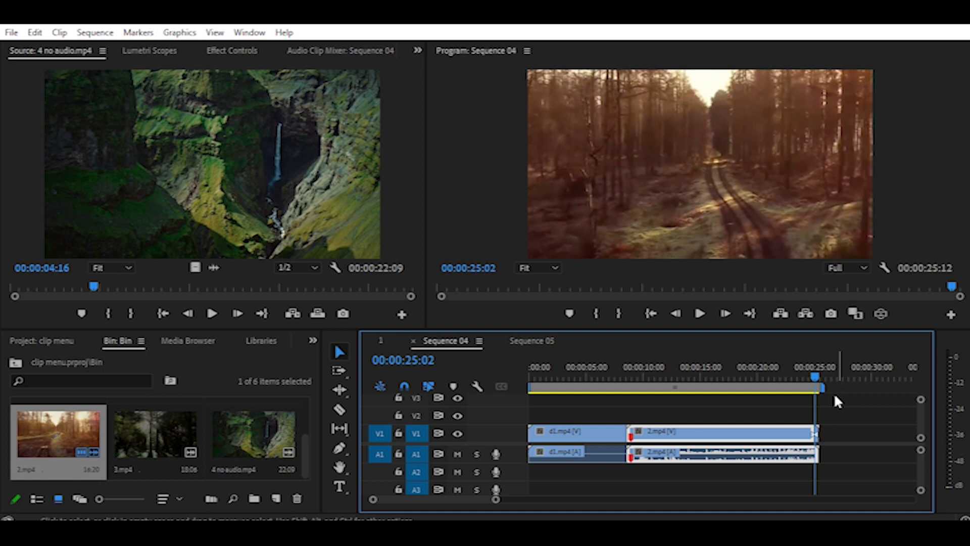
key(=)
key(=)
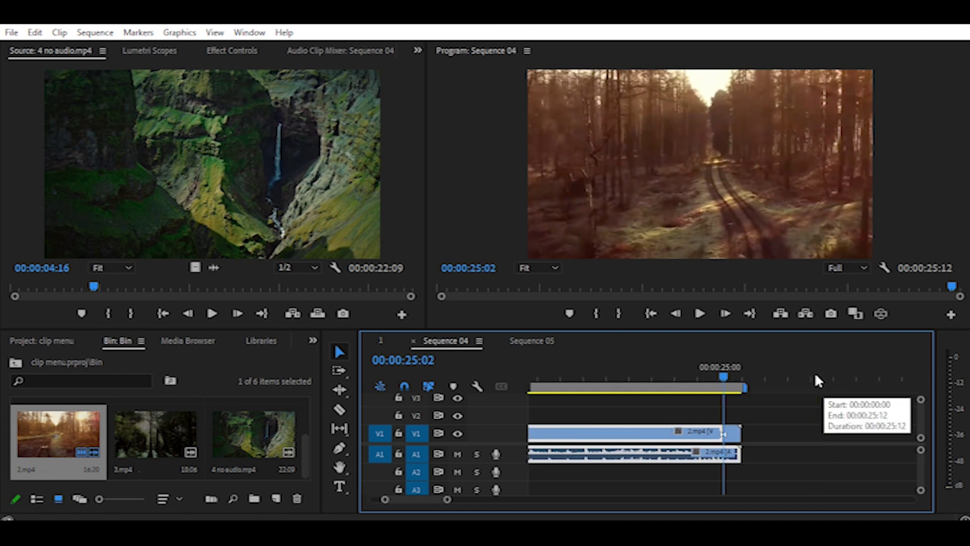
key(=)
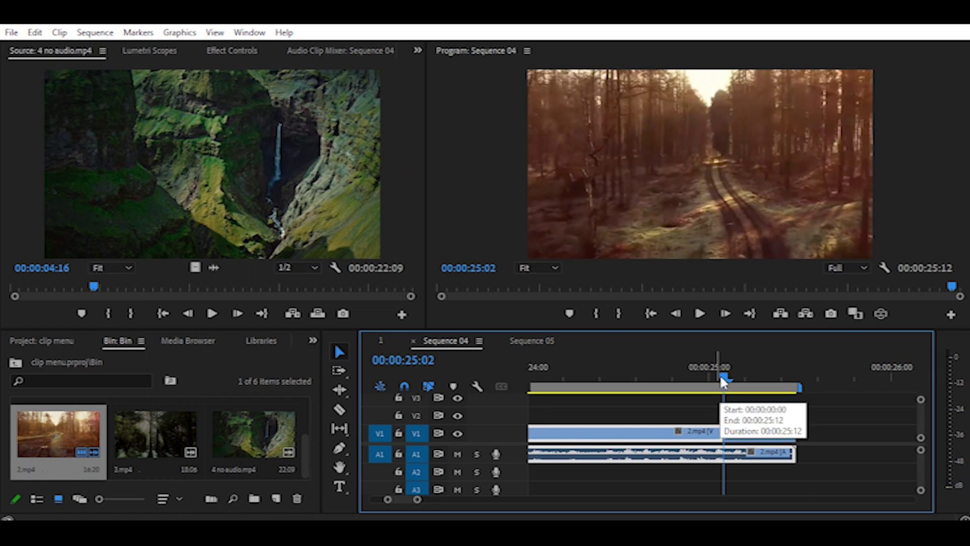
mouse_move(725, 378)
mouse_down()
mouse_move(599, 404)
mouse_move(667, 417)
mouse_up()
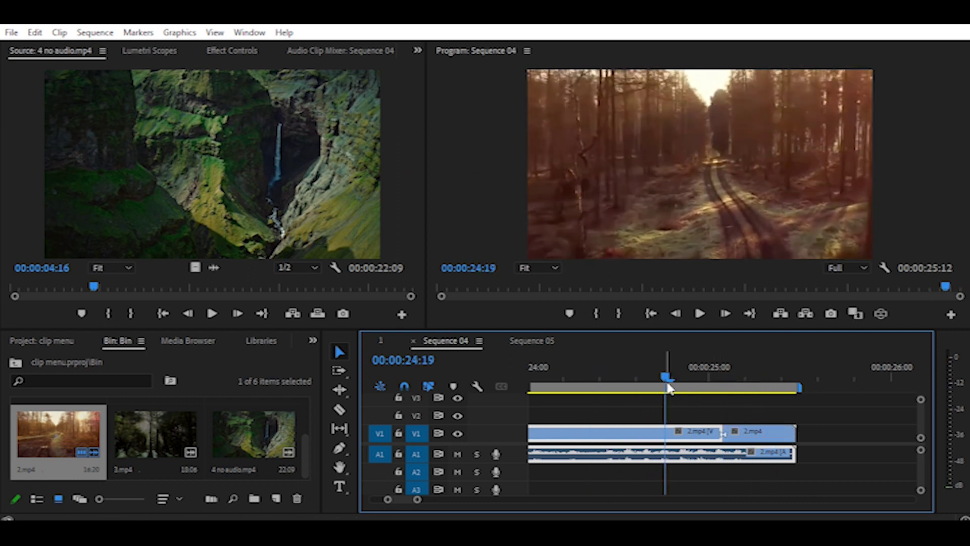
drag(676, 384, 781, 407)
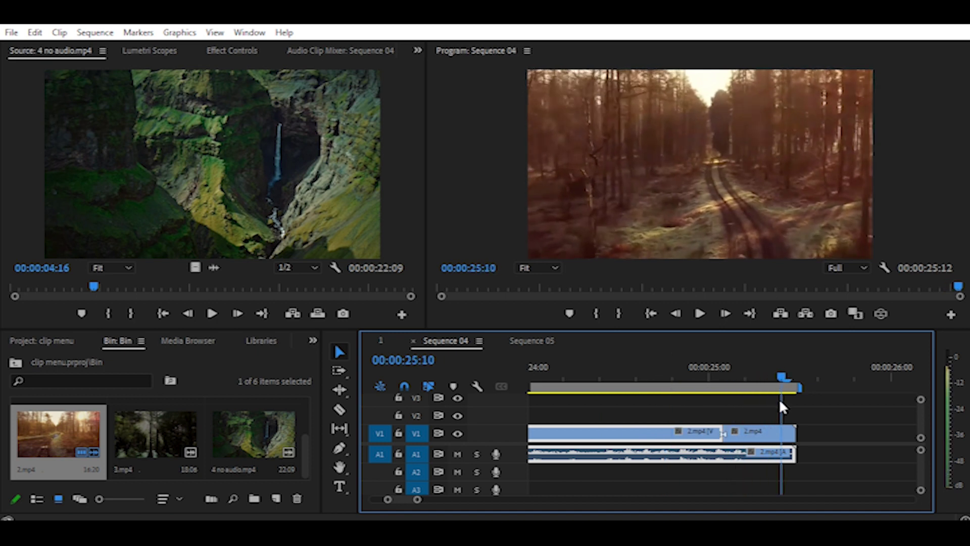
drag(780, 406, 765, 406)
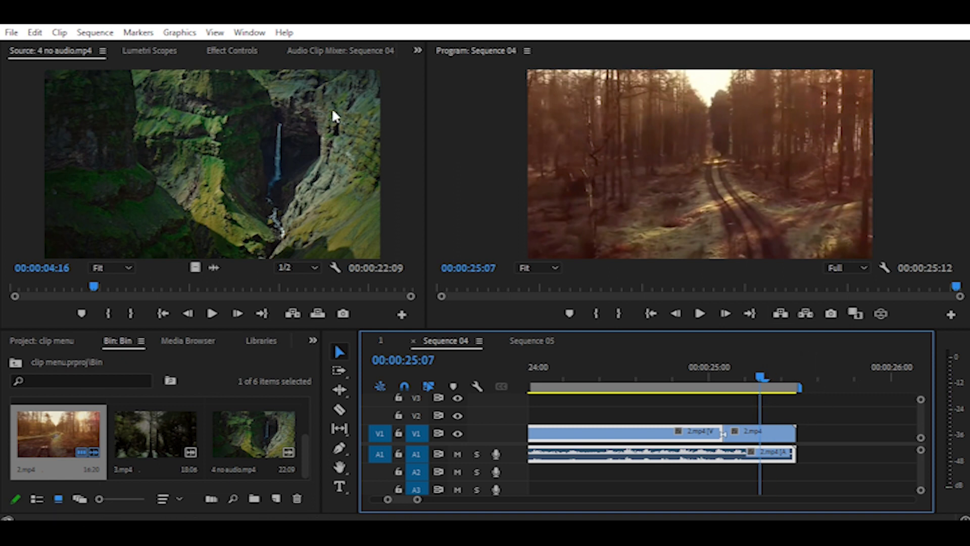
Insert a frame-hold segment into 2.mp4 at 24:10.
click(60, 33)
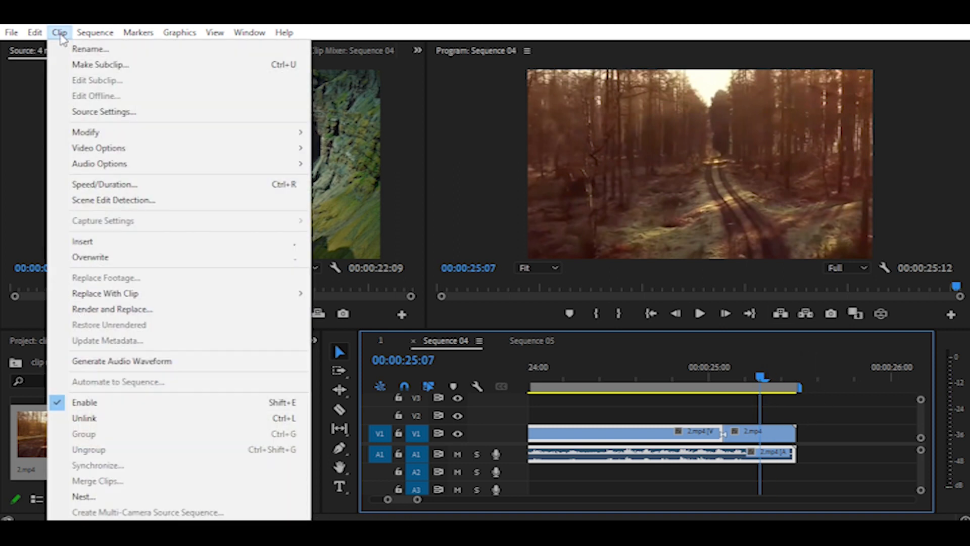
mouse_move(118, 153)
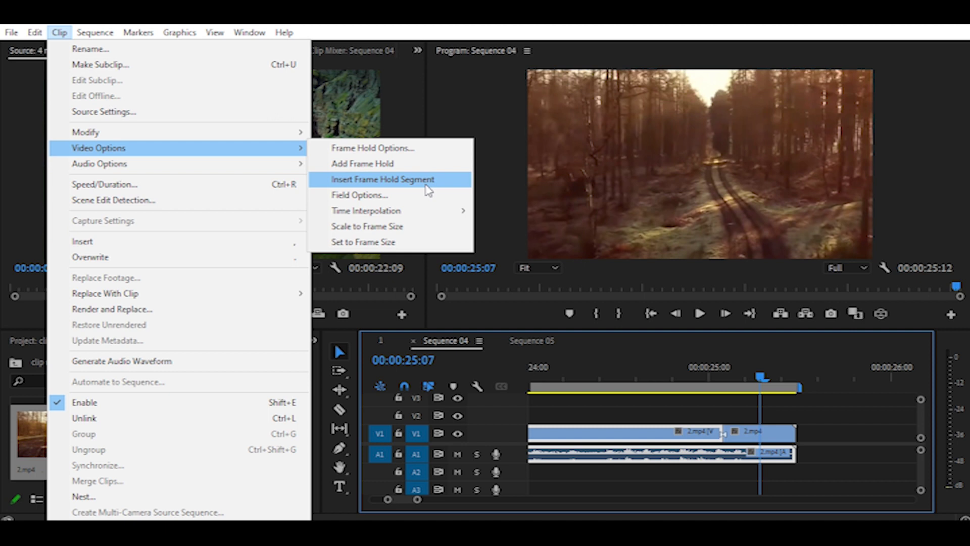
click(600, 377)
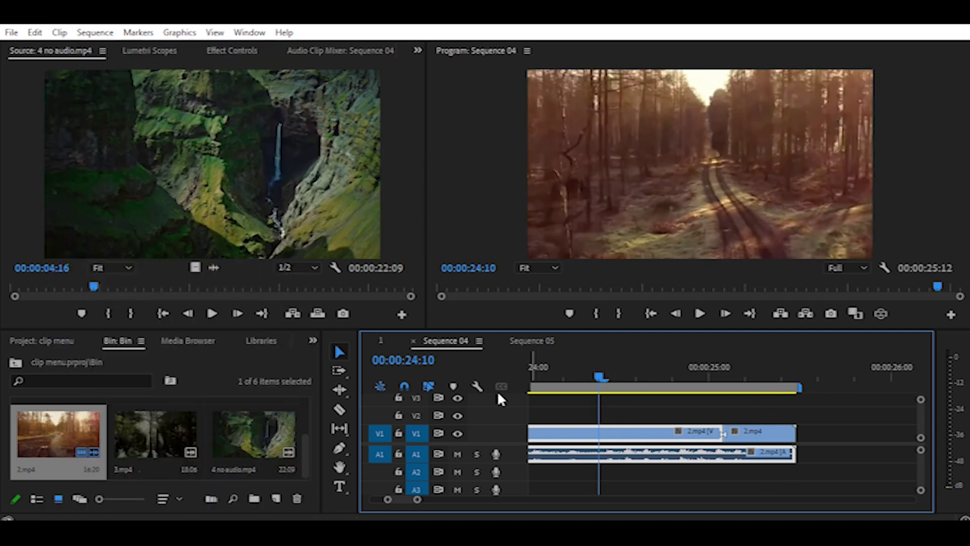
click(60, 33)
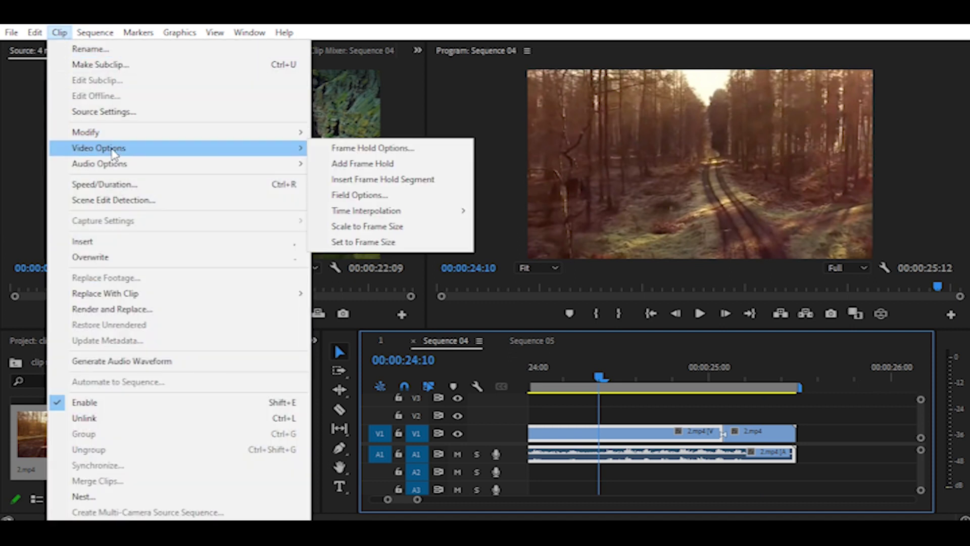
click(397, 181)
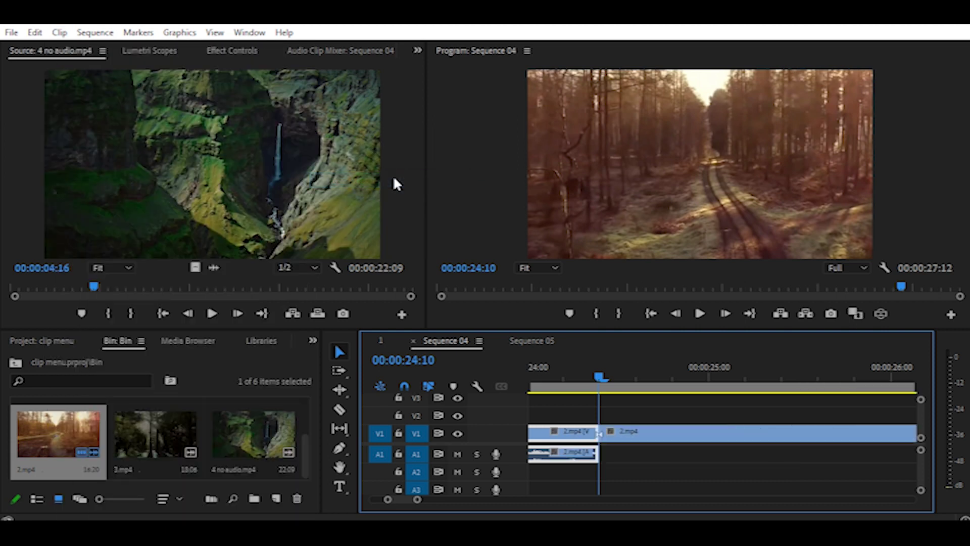
Zoom out and review the new edit points, leaving the playhead at 22:02.
key(minus)
key(minus)
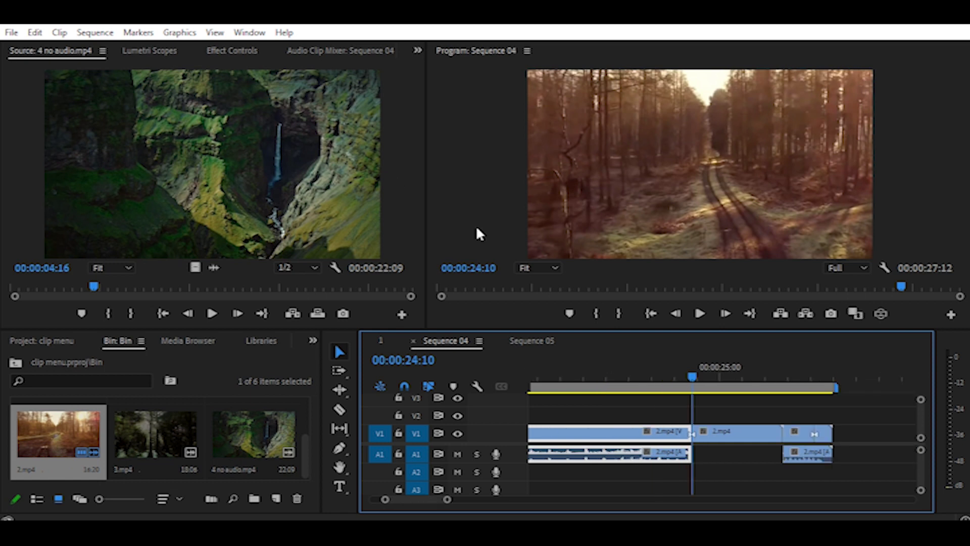
key(Down)
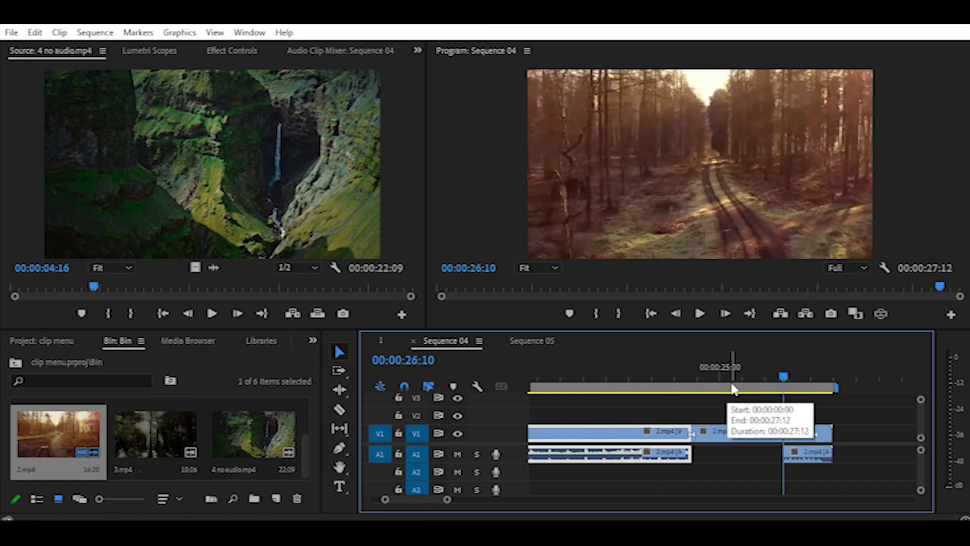
click(718, 375)
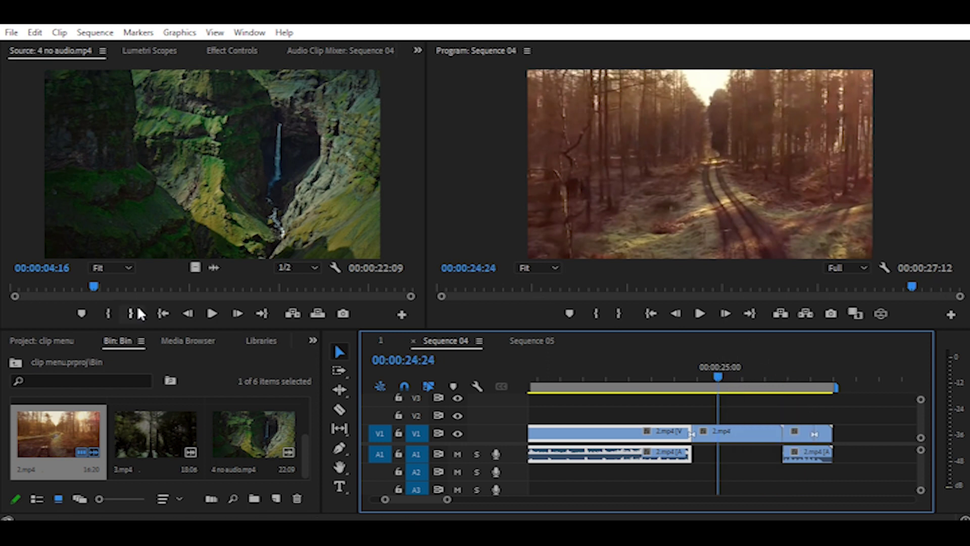
click(59, 33)
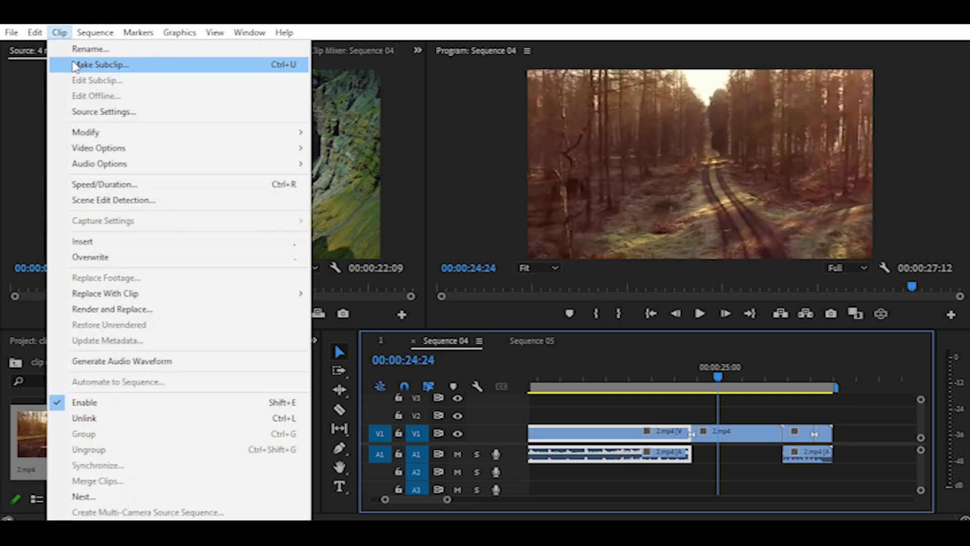
mouse_move(96, 152)
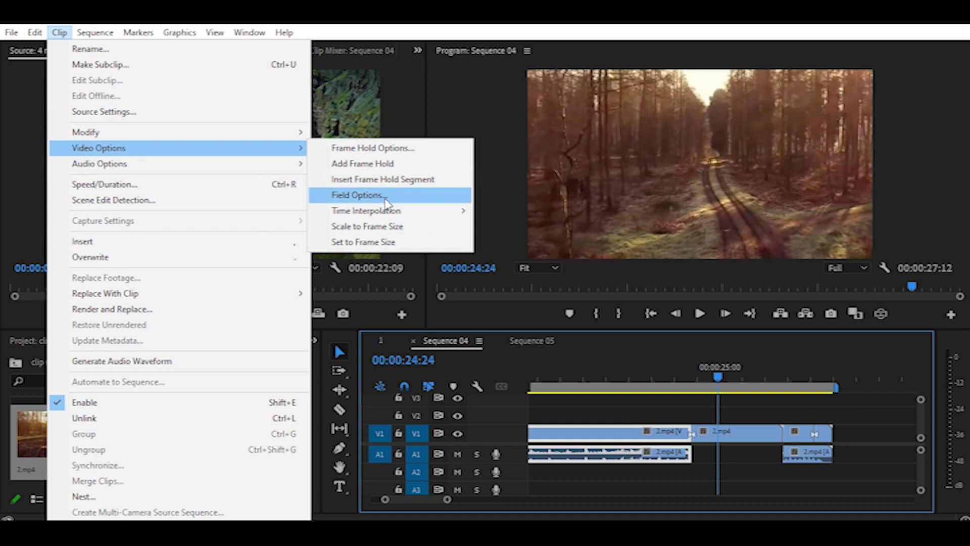
click(587, 375)
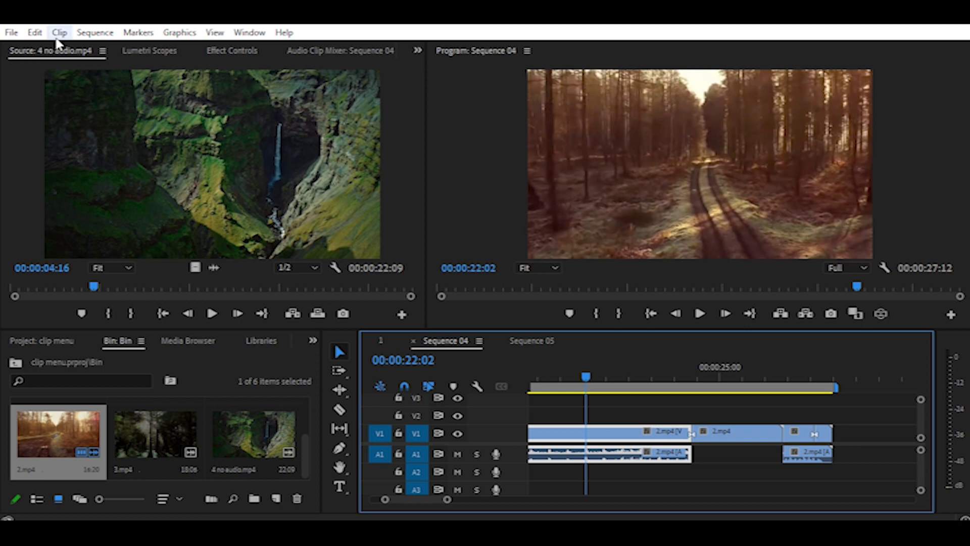
click(58, 36)
mouse_move(106, 153)
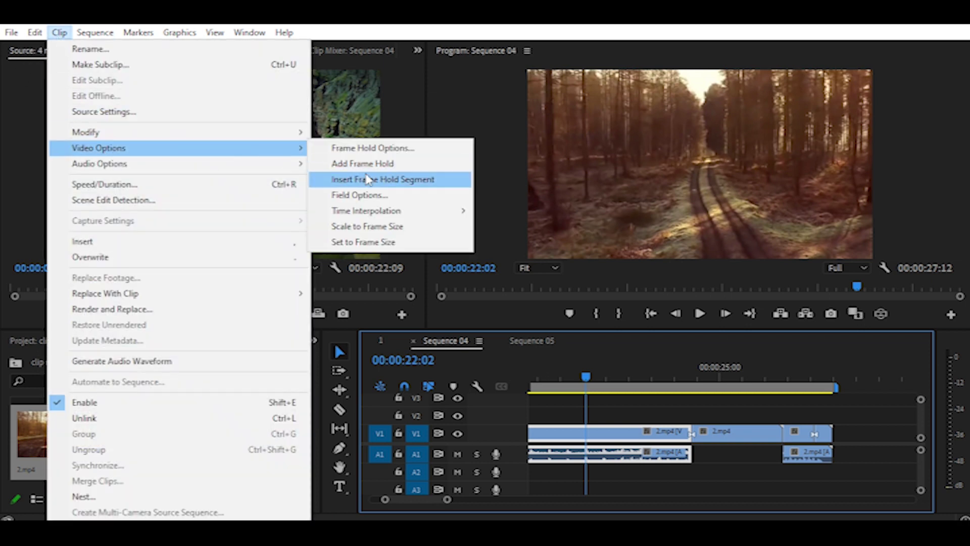
click(367, 197)
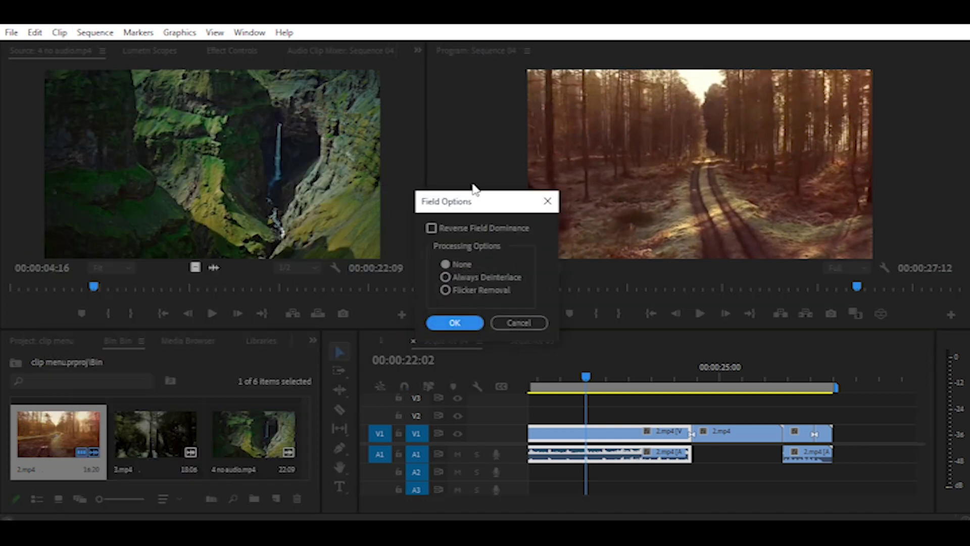
drag(494, 196, 484, 83)
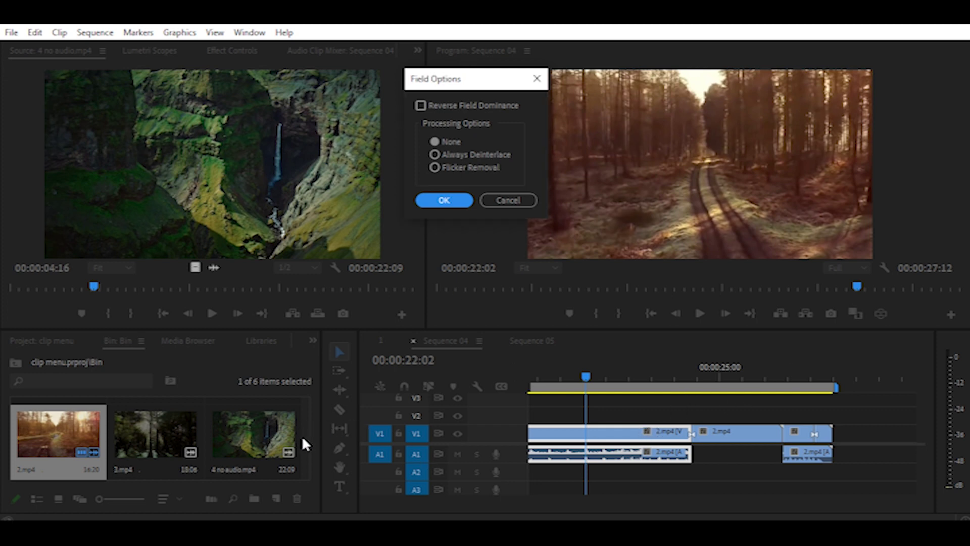
click(523, 203)
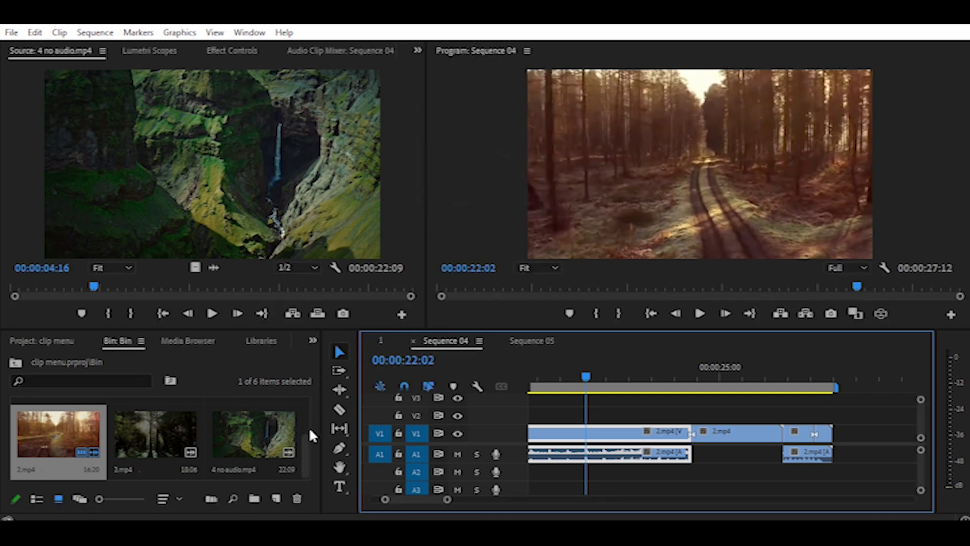
Scroll the Project bin and load interlace-football.jpg into the Source monitor.
drag(306, 449, 309, 416)
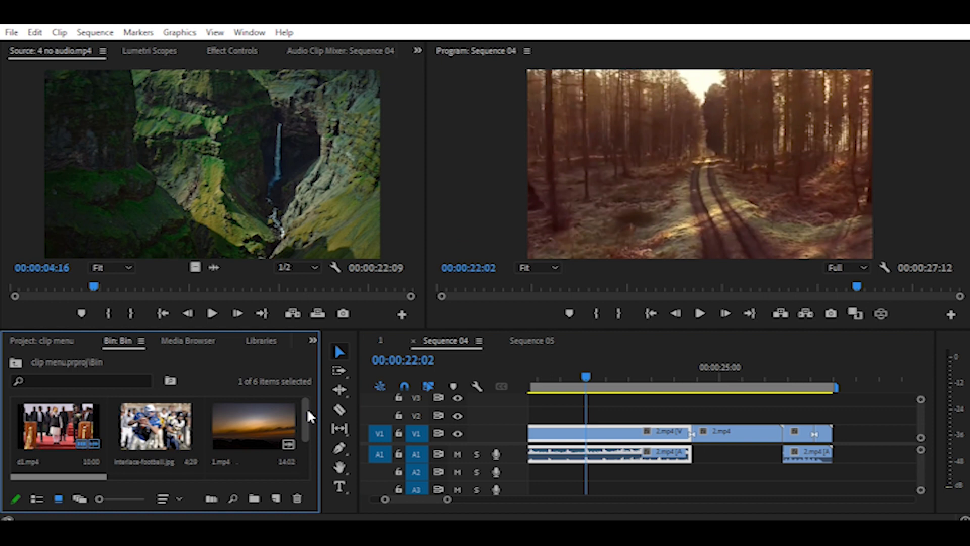
mouse_move(305, 415)
mouse_down()
mouse_move(305, 456)
mouse_move(308, 404)
mouse_up()
double_click(154, 423)
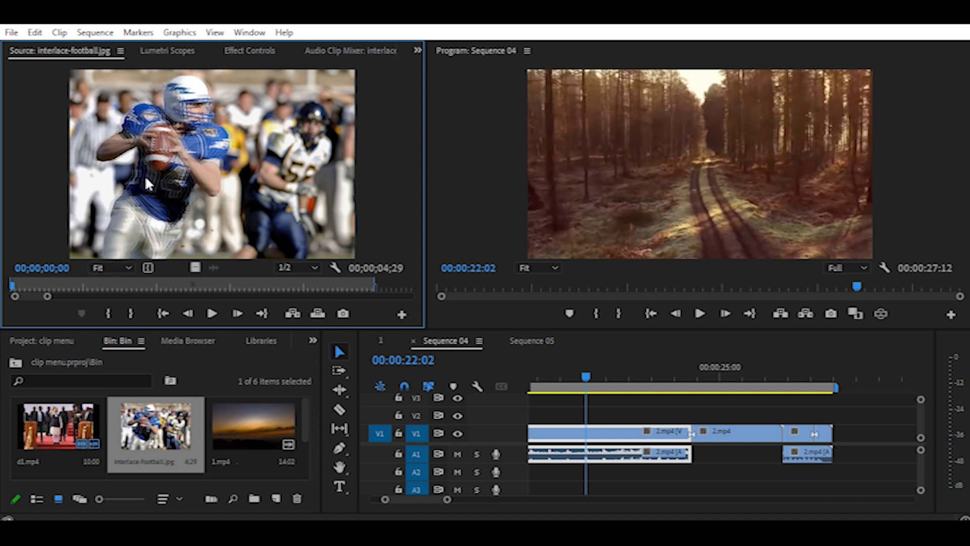
Open Field Options for interlace-football.jpg from Clip > Video Options.
click(60, 33)
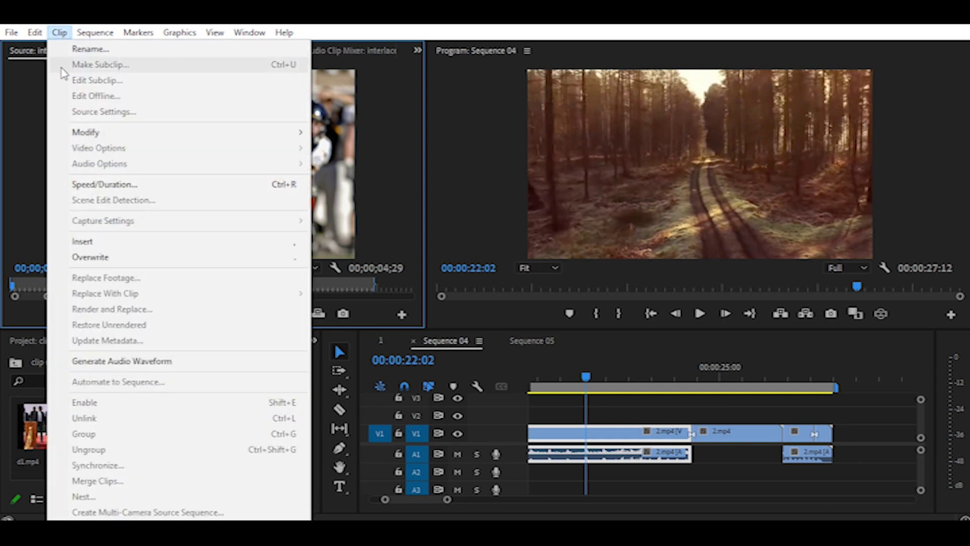
mouse_move(98, 148)
click(354, 194)
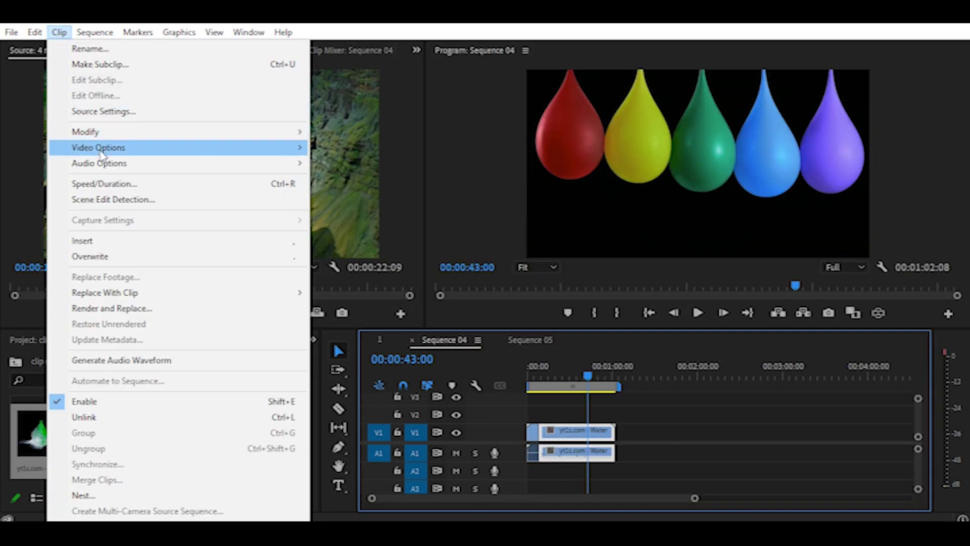
Set the water balloons clip to 50% speed, lengthening it to 00:01:47:07.
mouse_move(103, 151)
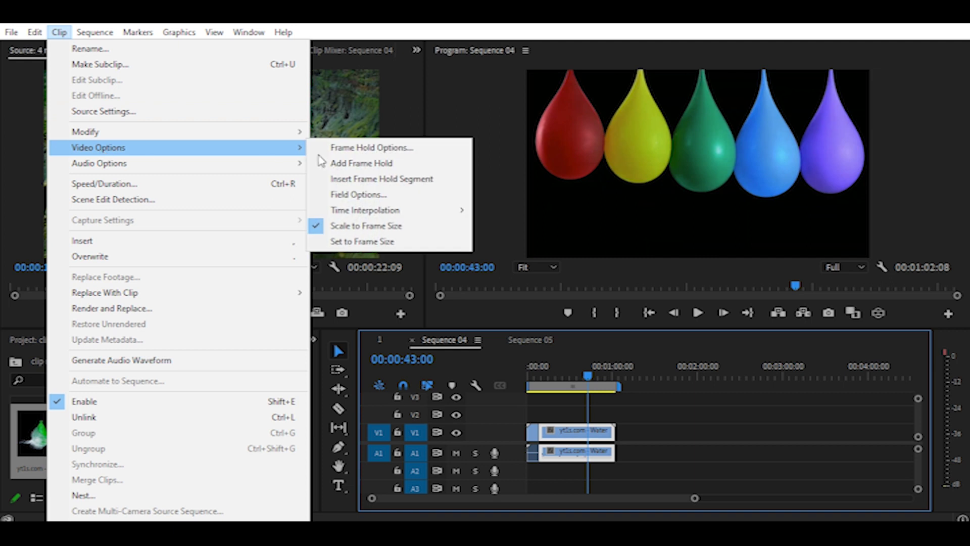
mouse_move(380, 220)
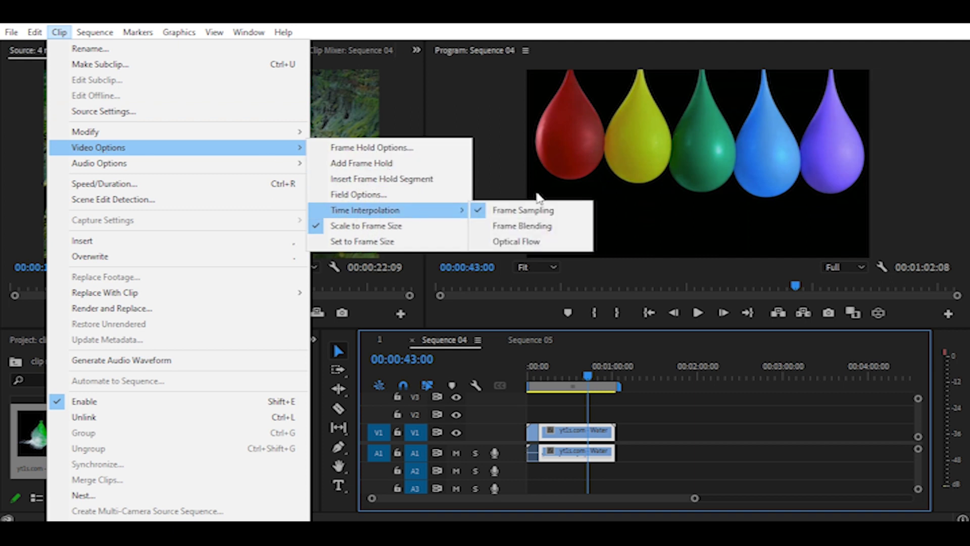
click(651, 30)
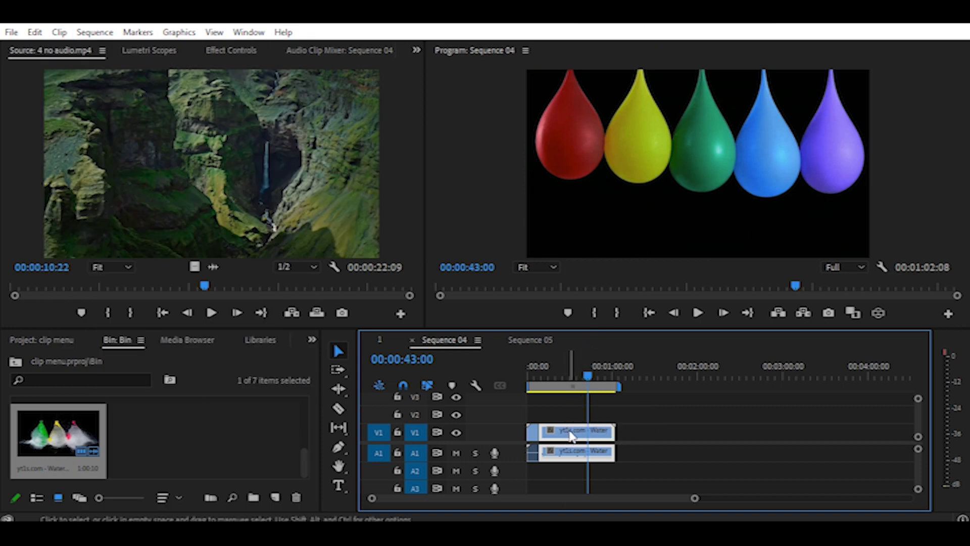
right_click(571, 437)
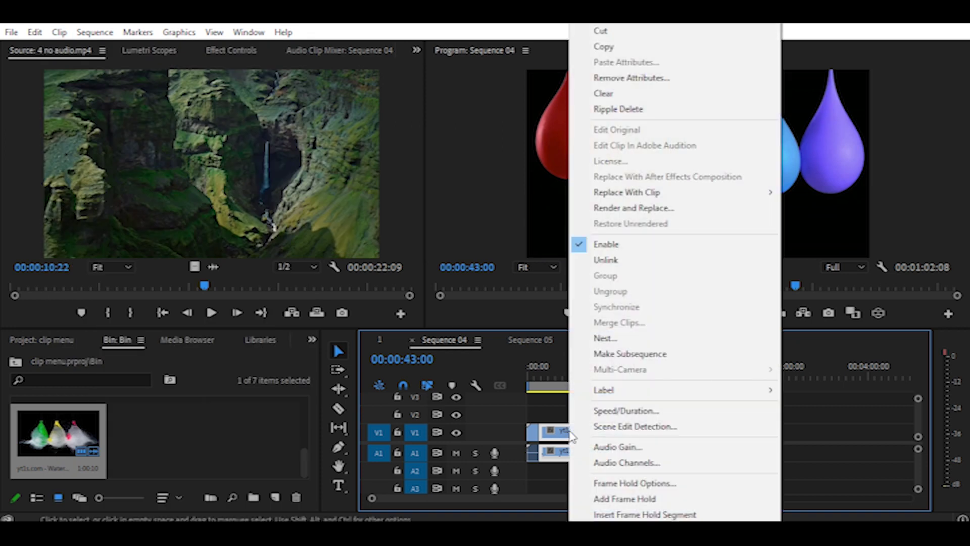
click(616, 411)
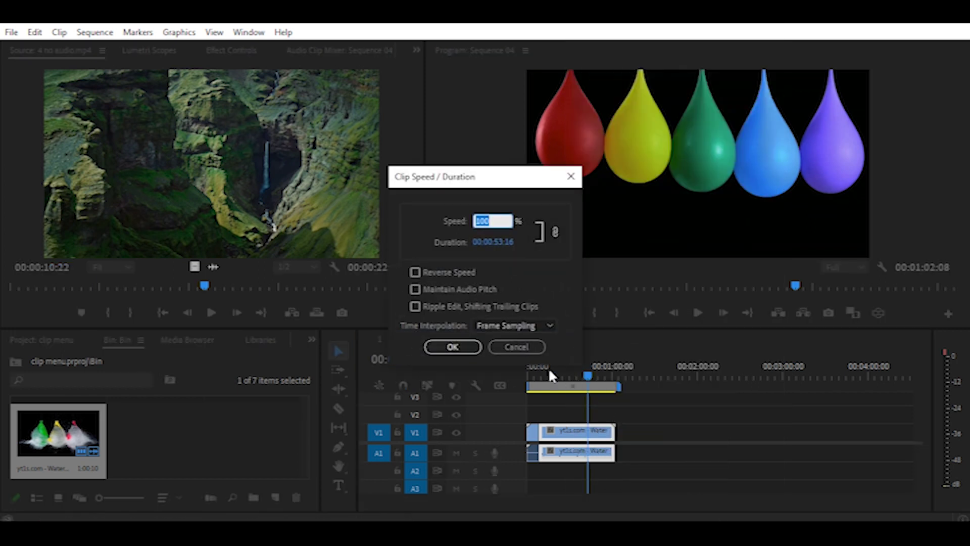
text(50)
click(450, 347)
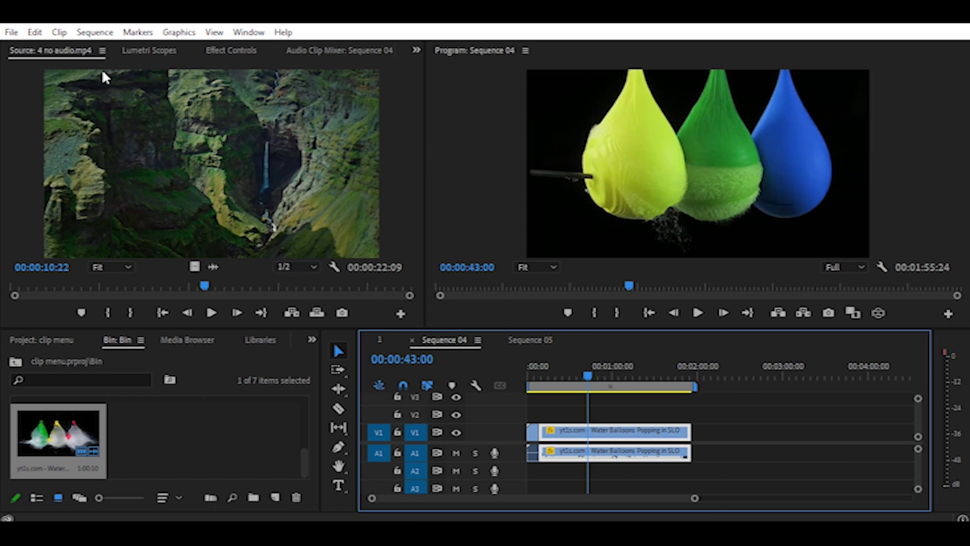
mouse_move(588, 377)
mouse_down()
mouse_move(539, 375)
mouse_move(566, 384)
mouse_up()
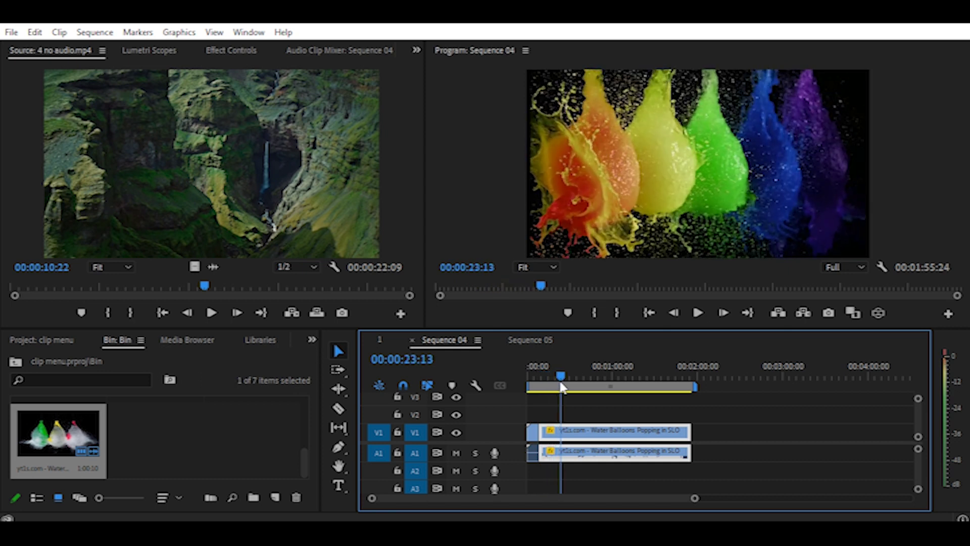
Switch the slowed balloon clip's Time Interpolation to Frame Blending and scrub to preview.
drag(566, 387, 552, 384)
click(60, 32)
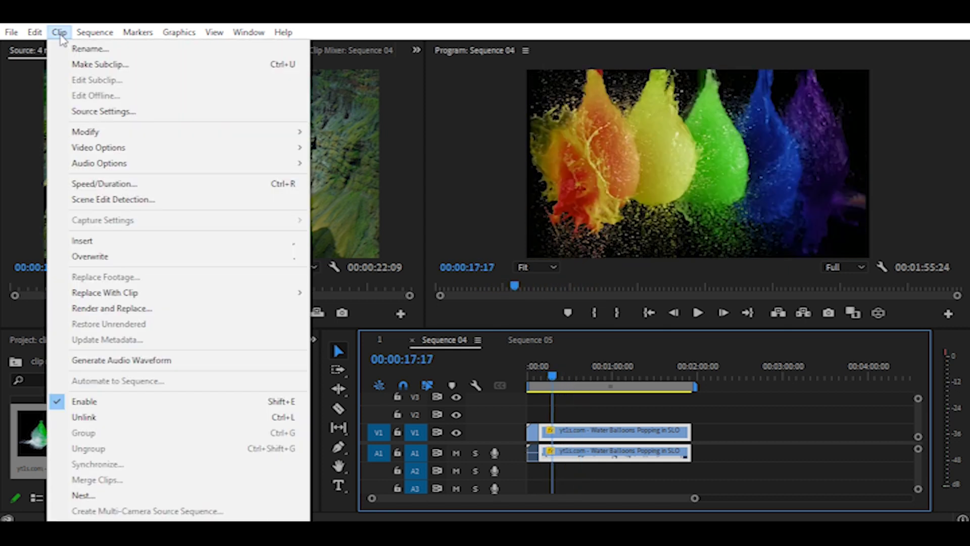
mouse_move(113, 152)
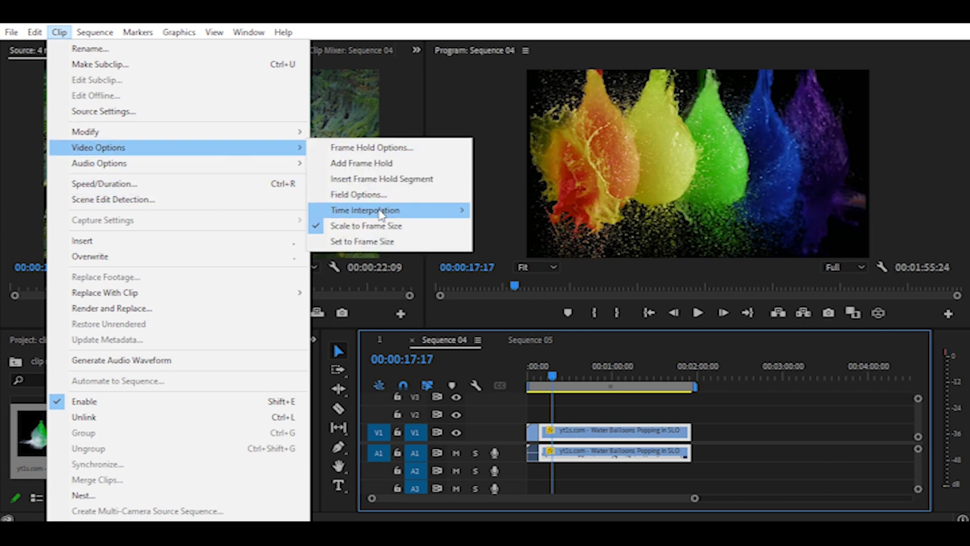
mouse_move(381, 213)
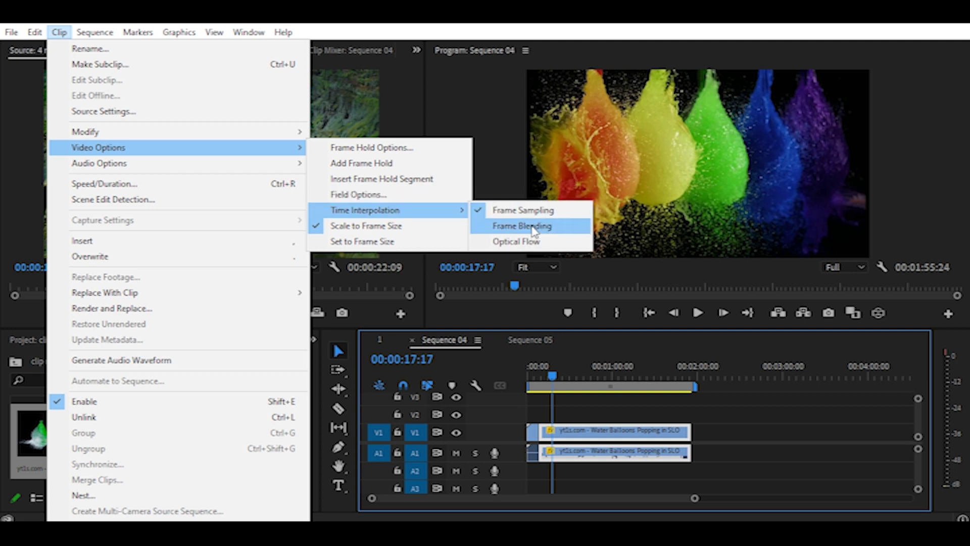
click(533, 229)
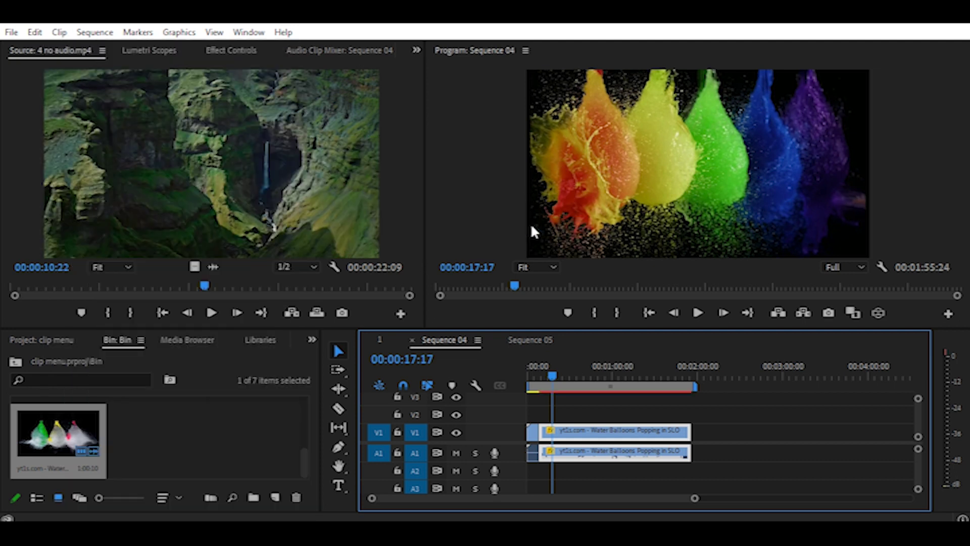
drag(553, 374, 556, 377)
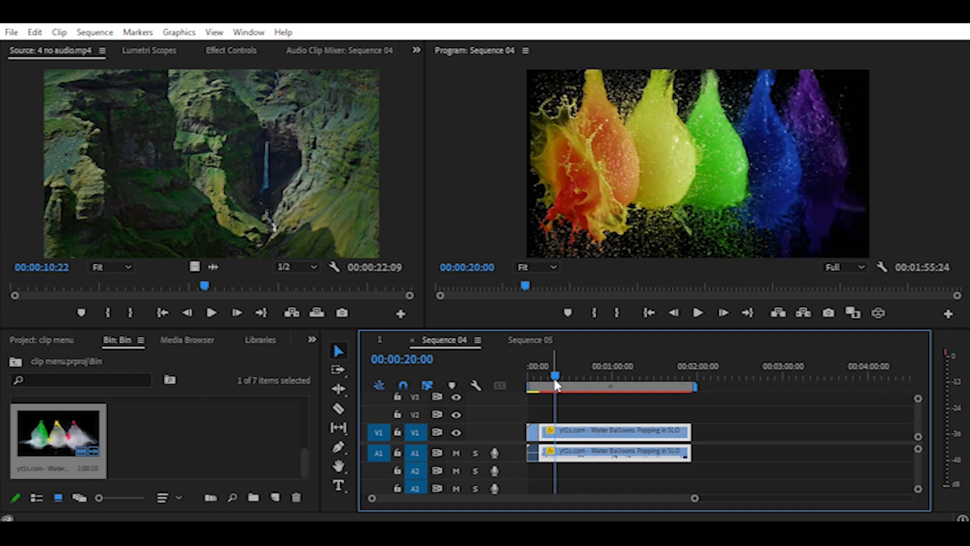
Switch the balloon clip's time interpolation to Optical Flow at 00:00:13:12.
click(545, 376)
click(59, 32)
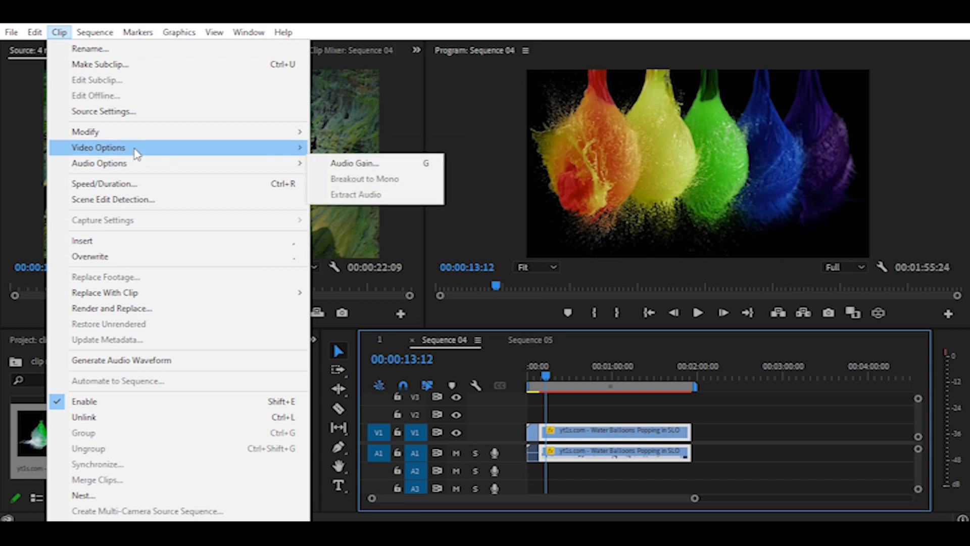
mouse_move(394, 212)
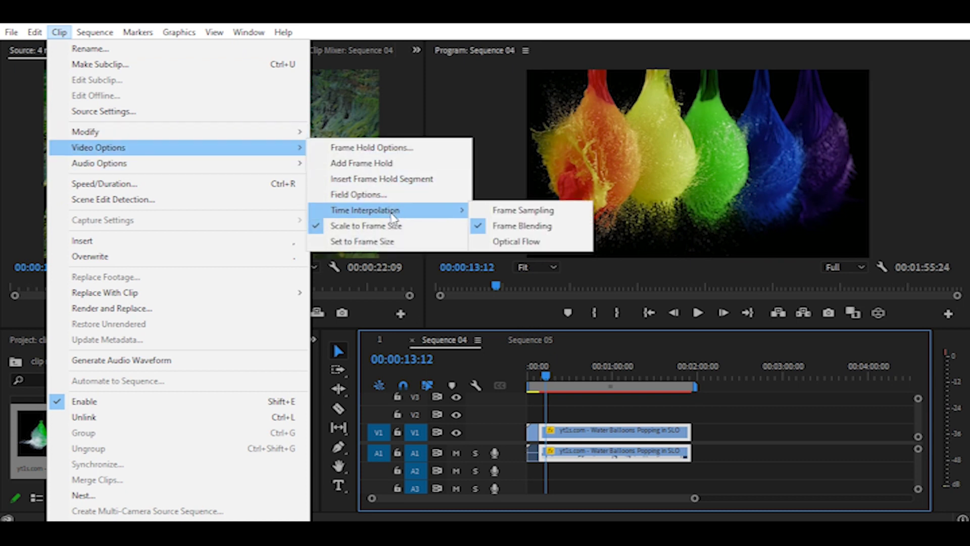
click(528, 242)
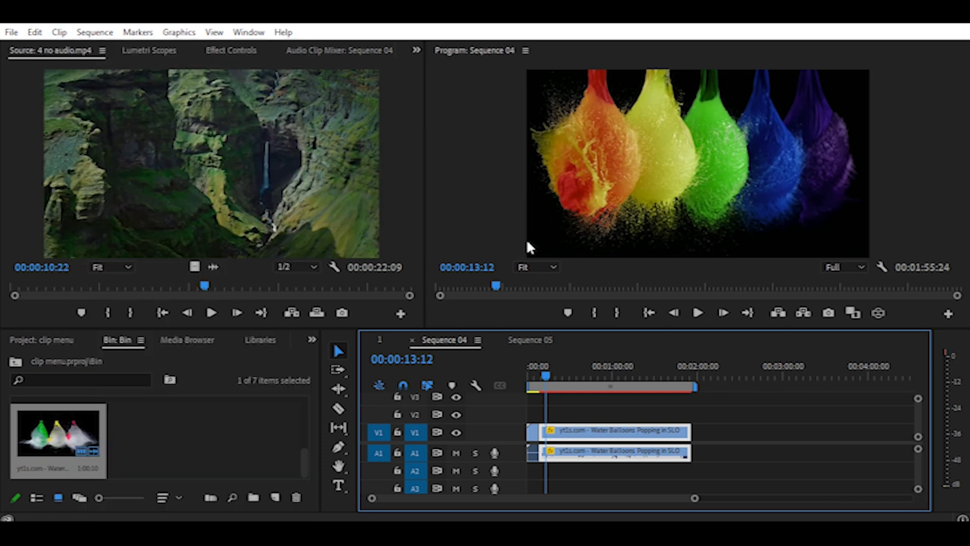
Scrub through the Optical Flow result, then play the sequence from near the clip's start.
drag(545, 377, 578, 389)
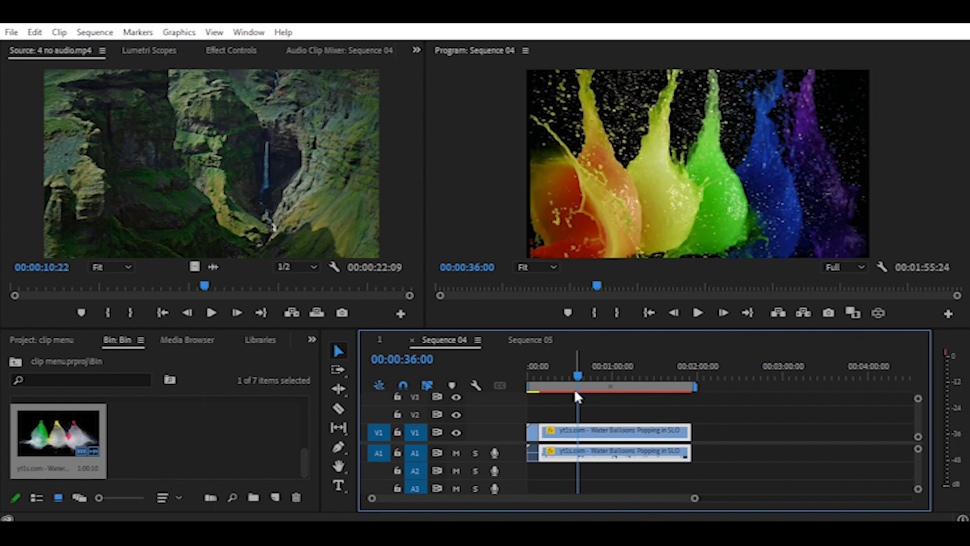
drag(578, 381, 537, 375)
key(space)
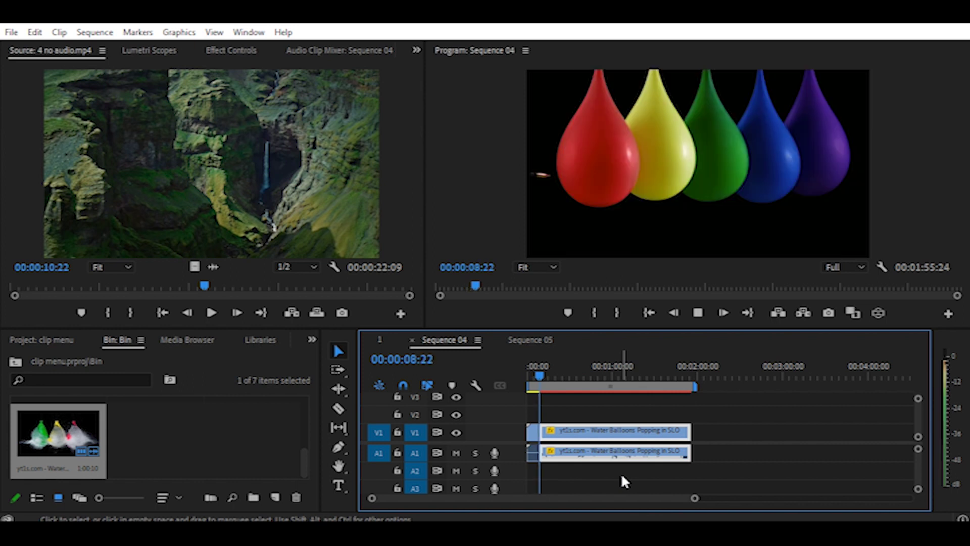
click(59, 32)
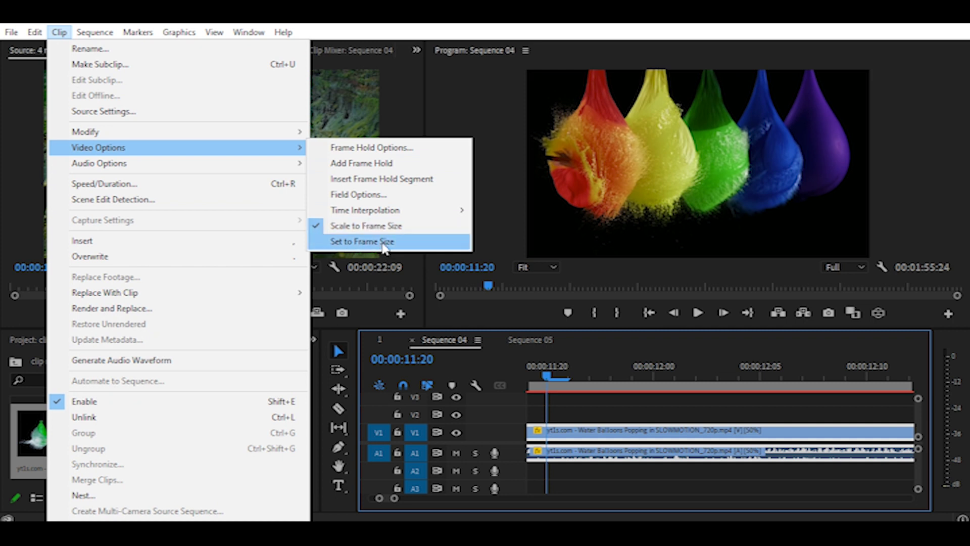
right_click(585, 435)
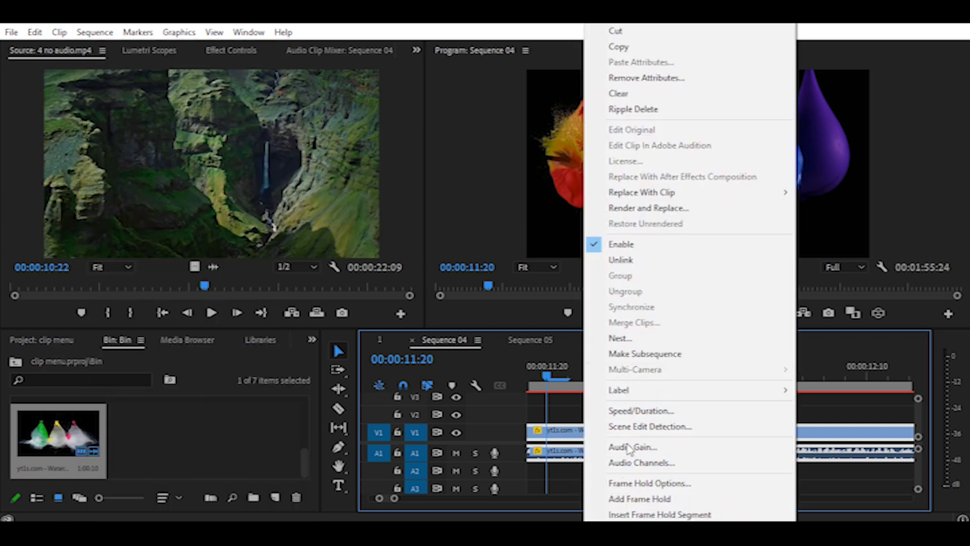
scroll(629, 514, down, 2)
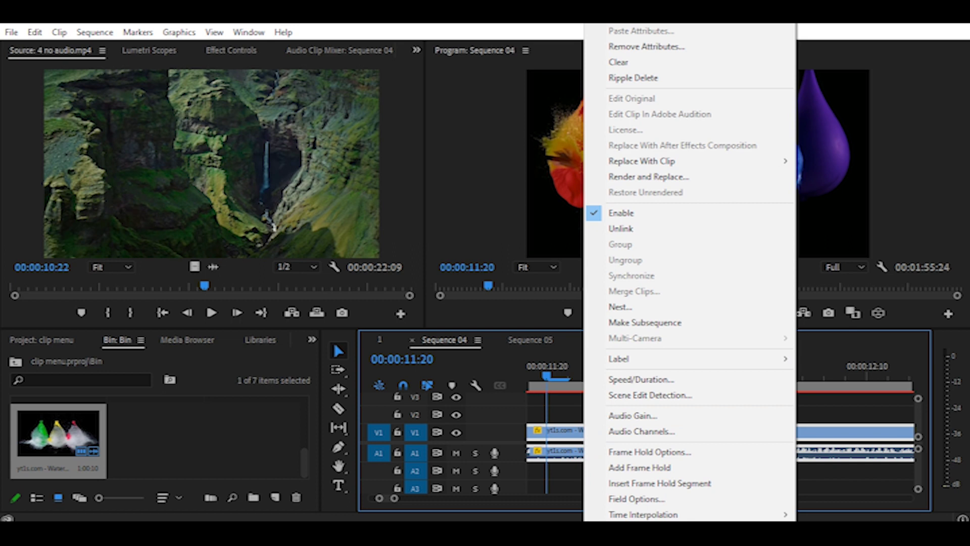
click(818, 393)
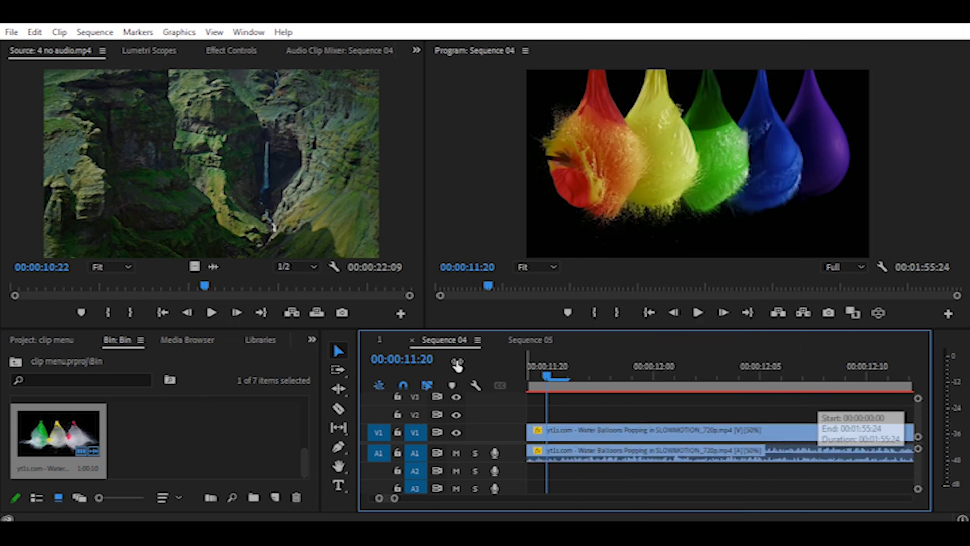
click(59, 32)
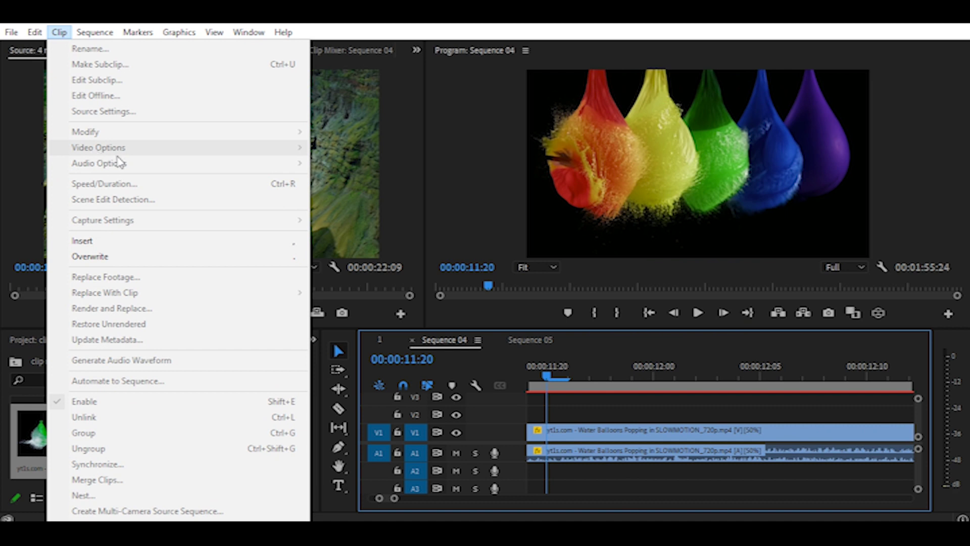
click(642, 413)
Browse the Clip menu's Speed/Duration, Video Options and Audio Options submenus.
click(59, 32)
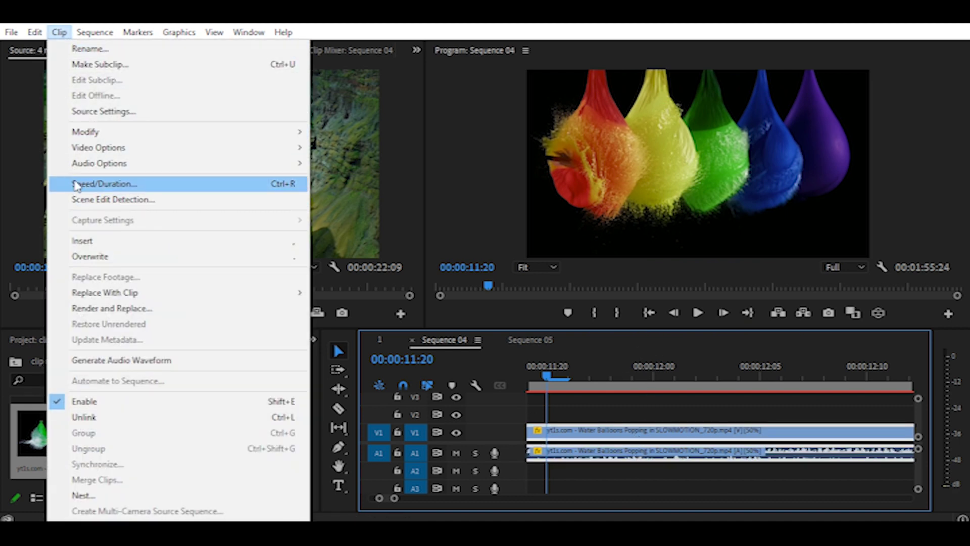
mouse_move(87, 167)
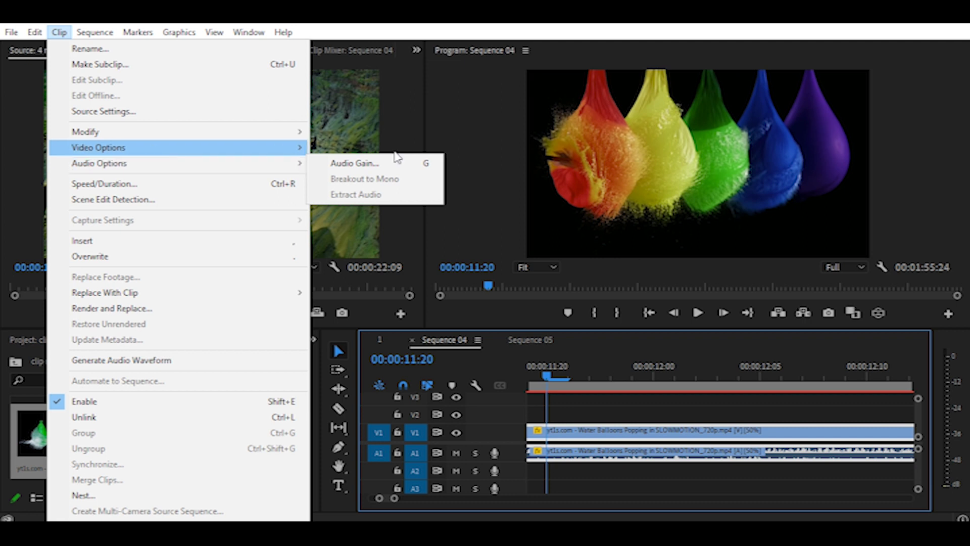
mouse_move(91, 148)
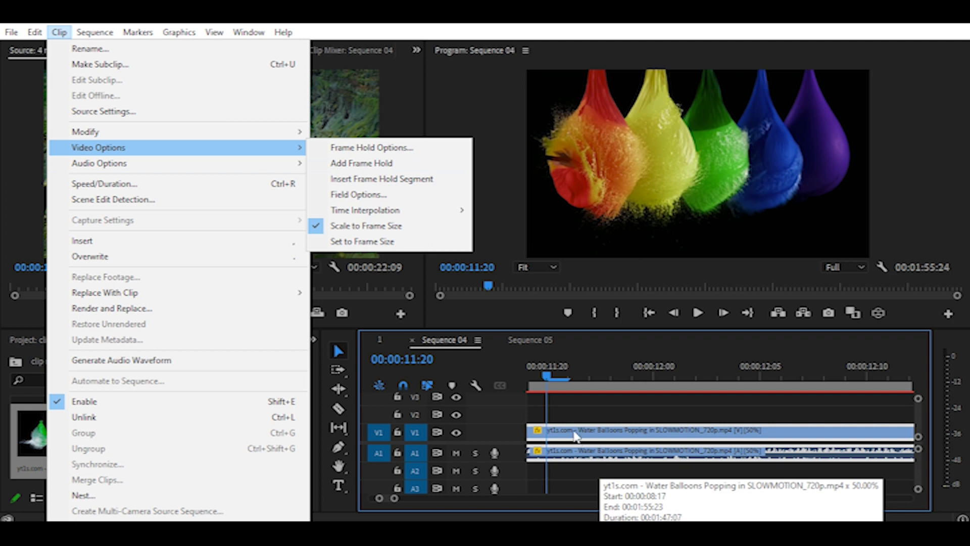
mouse_move(261, 171)
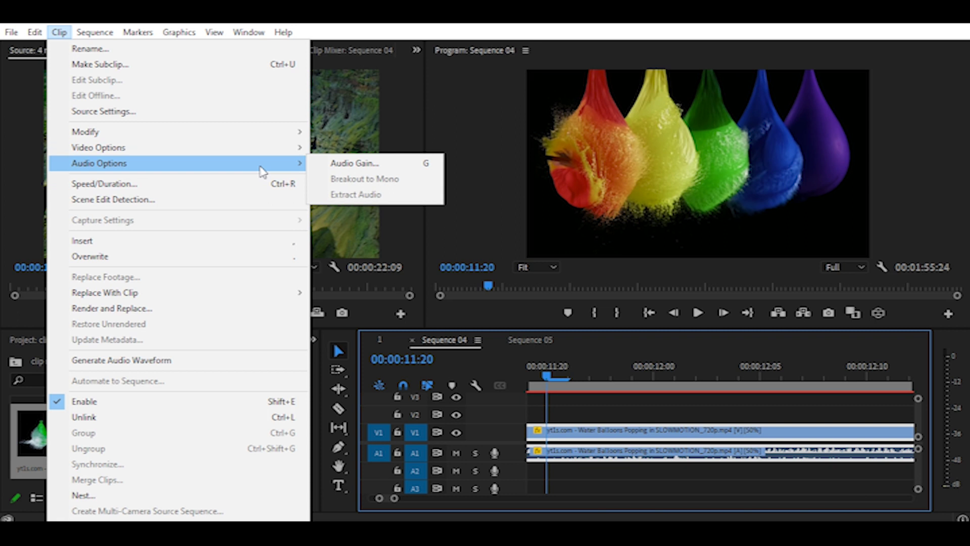
Adjust the balloon clip's audio gain by -6 dB.
click(356, 164)
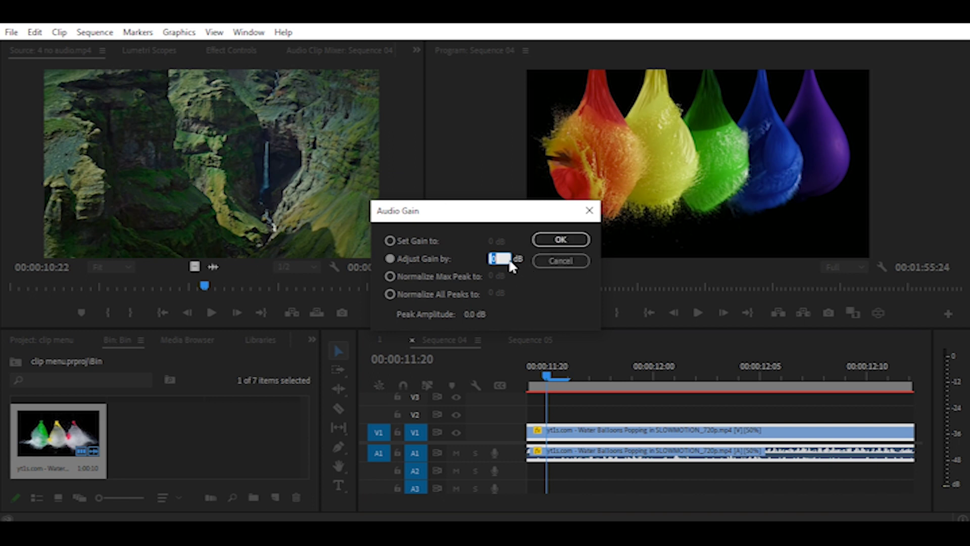
text(-6)
key(Return)
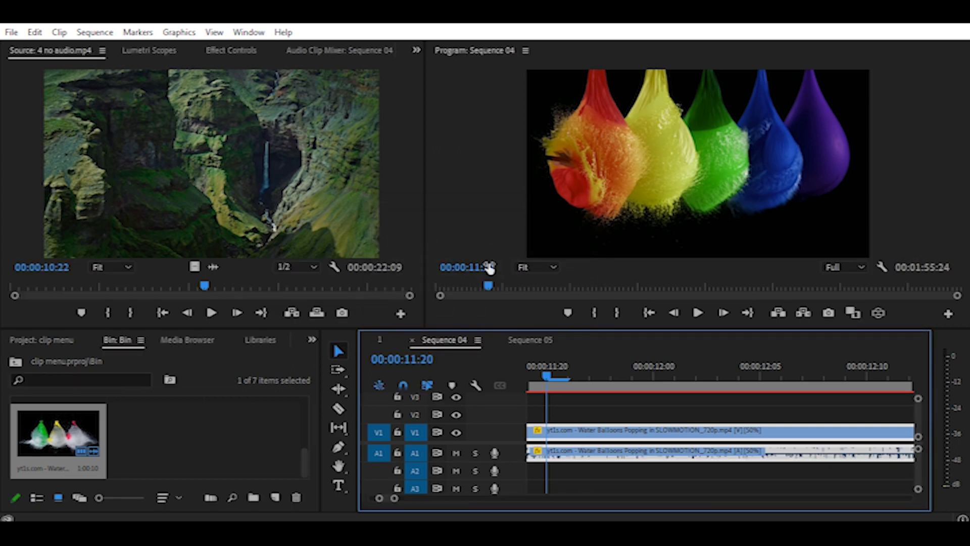
Play briefly from 00:00:11:23 to hear the quieter clip.
drag(555, 380, 601, 385)
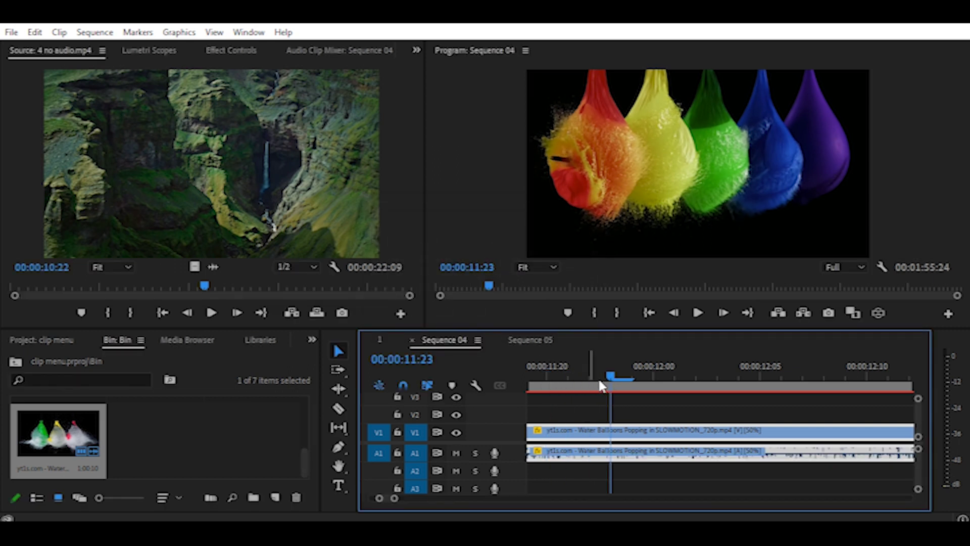
key(space)
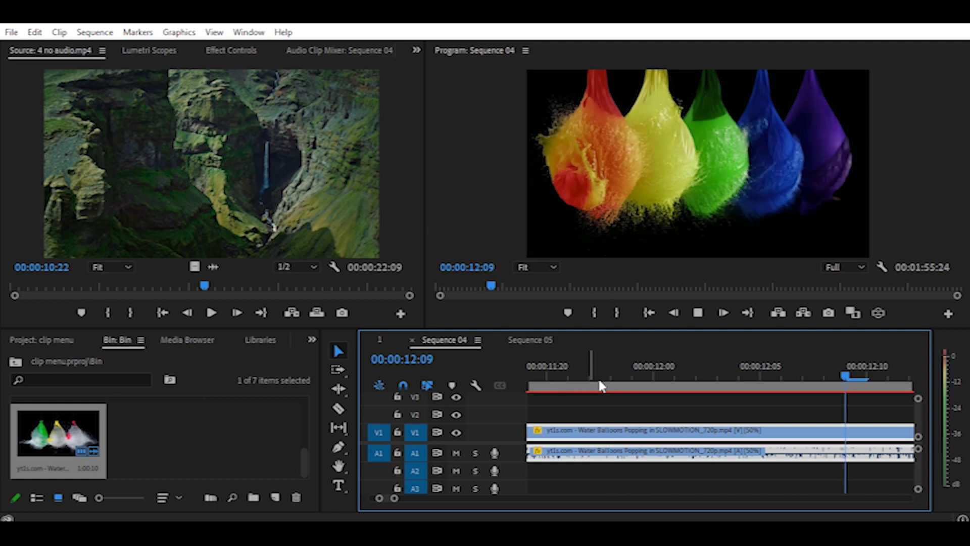
key(space)
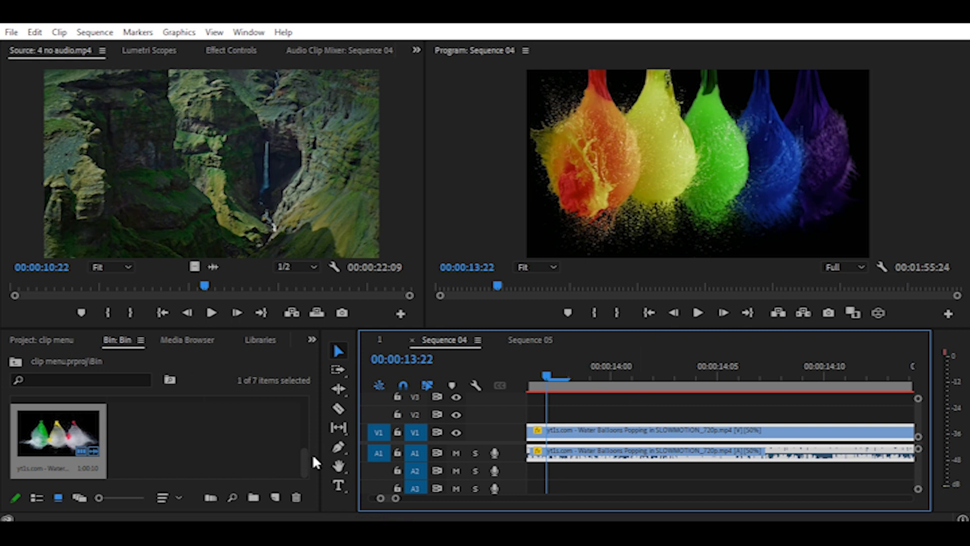
Delete the water balloons clip and place 4 no audio.mp4 at the sequence start.
click(59, 32)
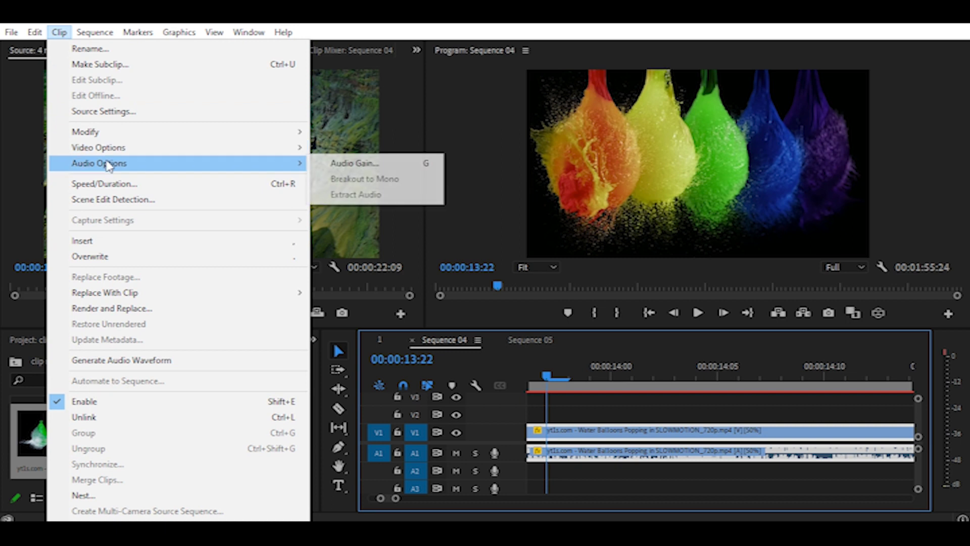
click(614, 435)
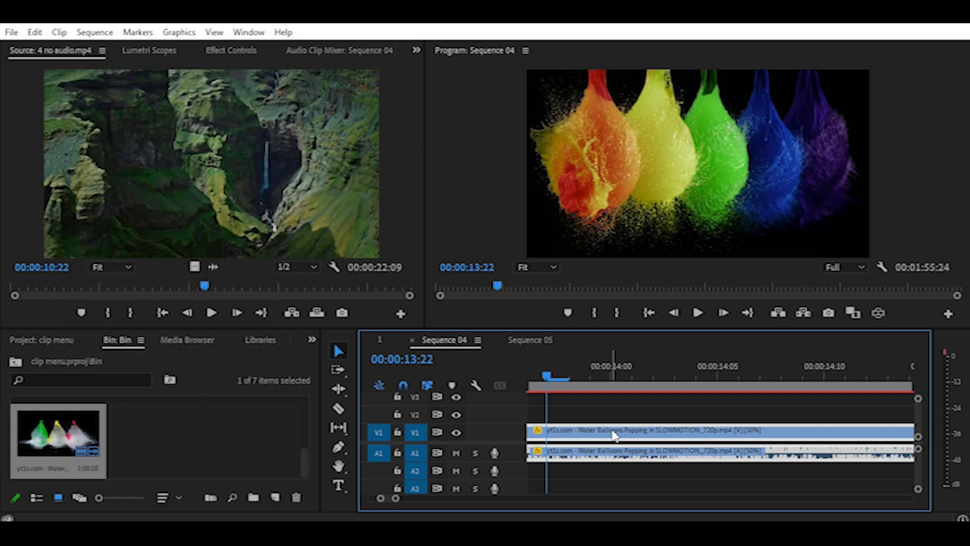
key(Delete)
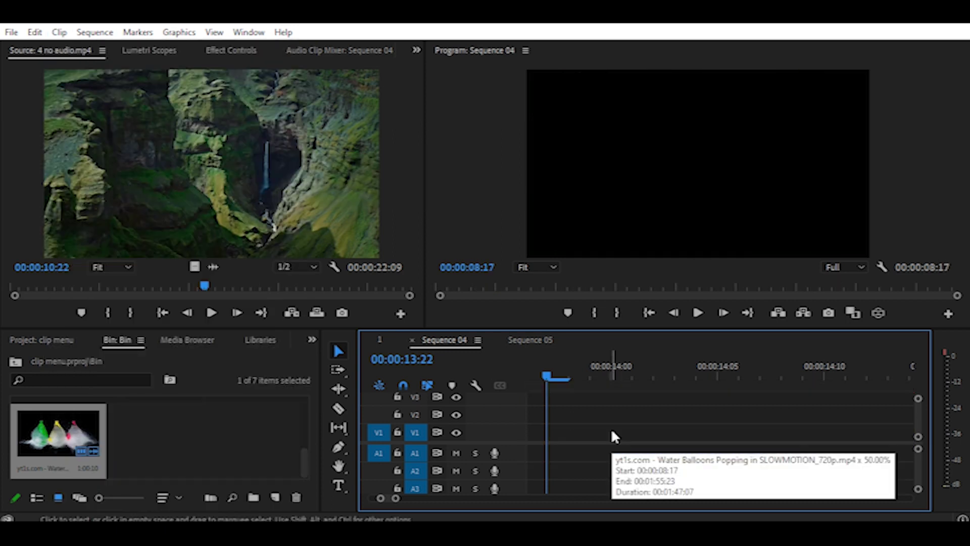
scroll(226, 438, up, 2)
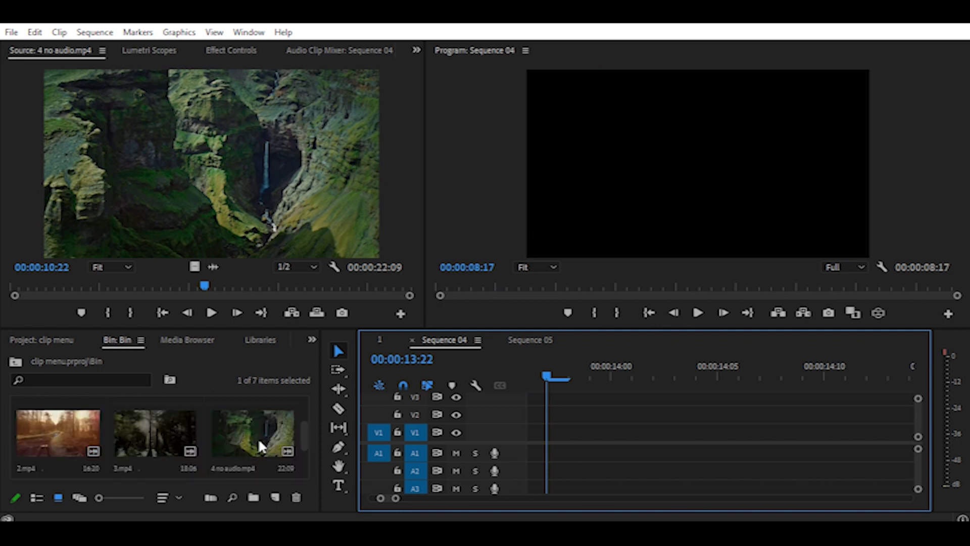
drag(259, 443, 517, 428)
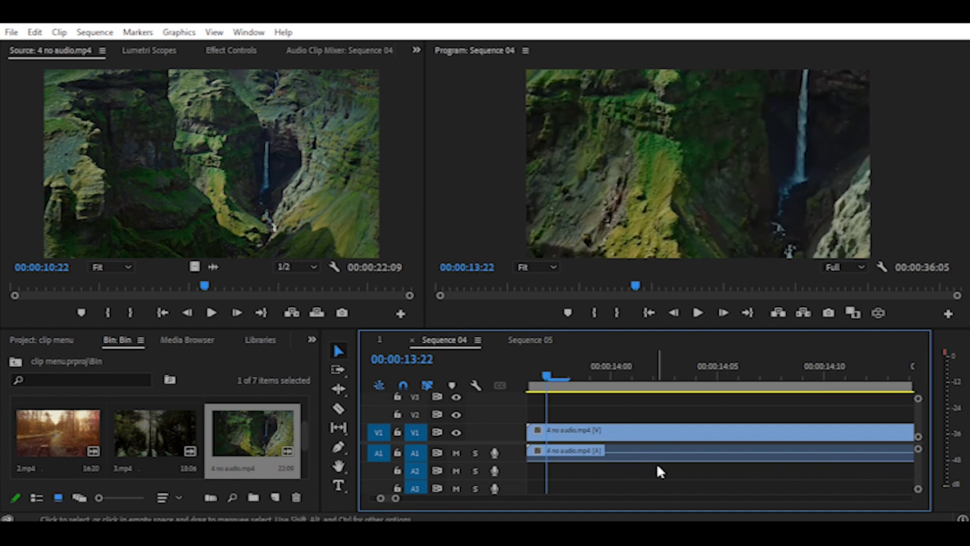
Look through the new clip's context menu and Clip menu audio options without choosing anything.
right_click(627, 436)
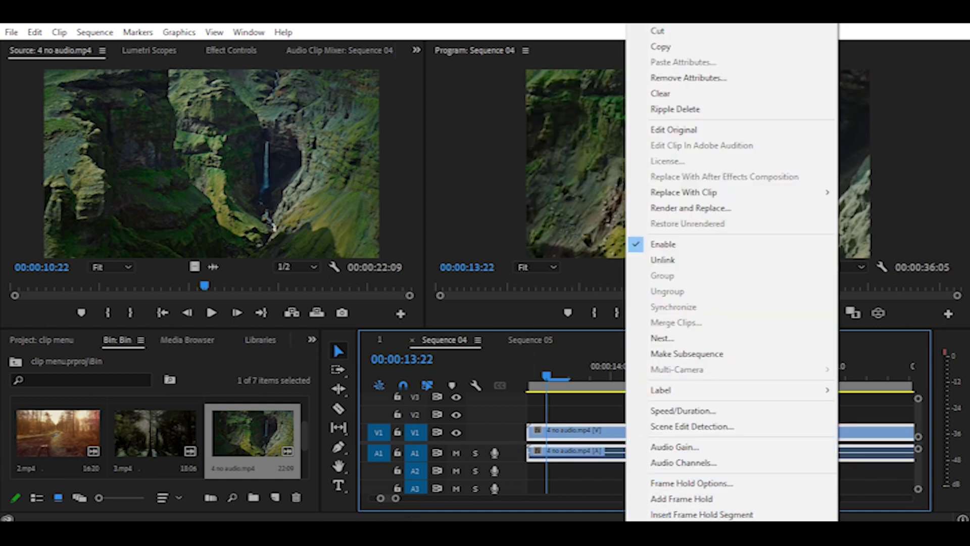
scroll(731, 272, down, 2)
key(Escape)
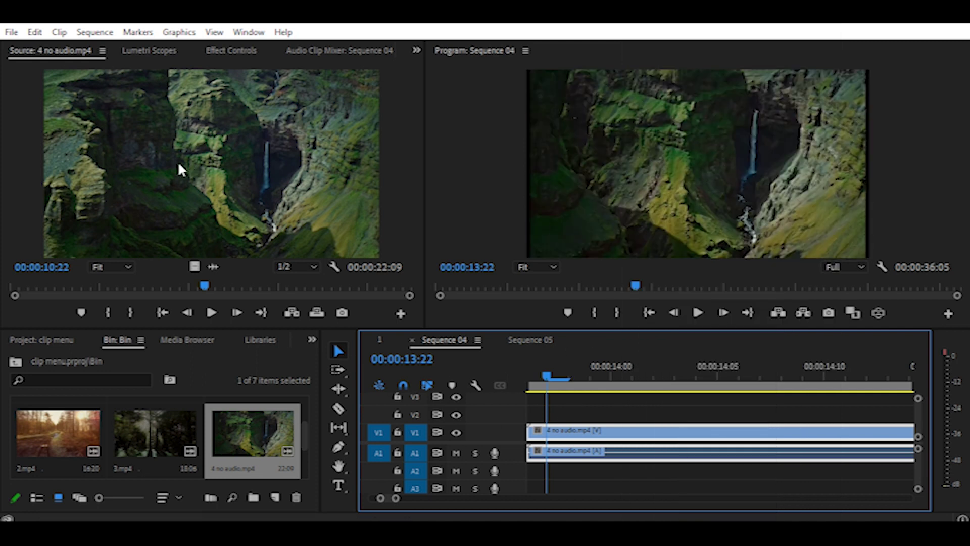
click(59, 33)
mouse_move(101, 164)
click(571, 433)
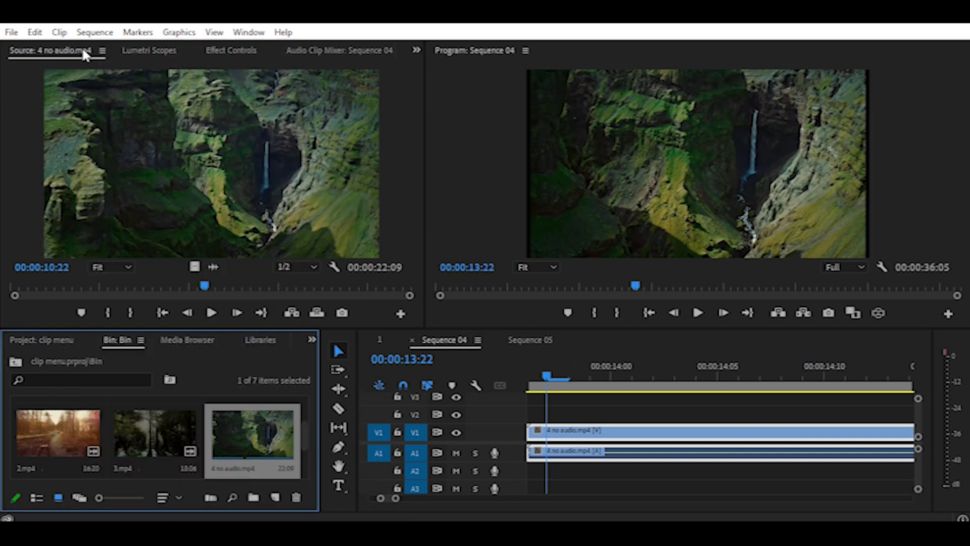
Break out 4 no audio.mp4's stereo audio into Left and Right mono bin clips.
click(59, 32)
mouse_move(108, 163)
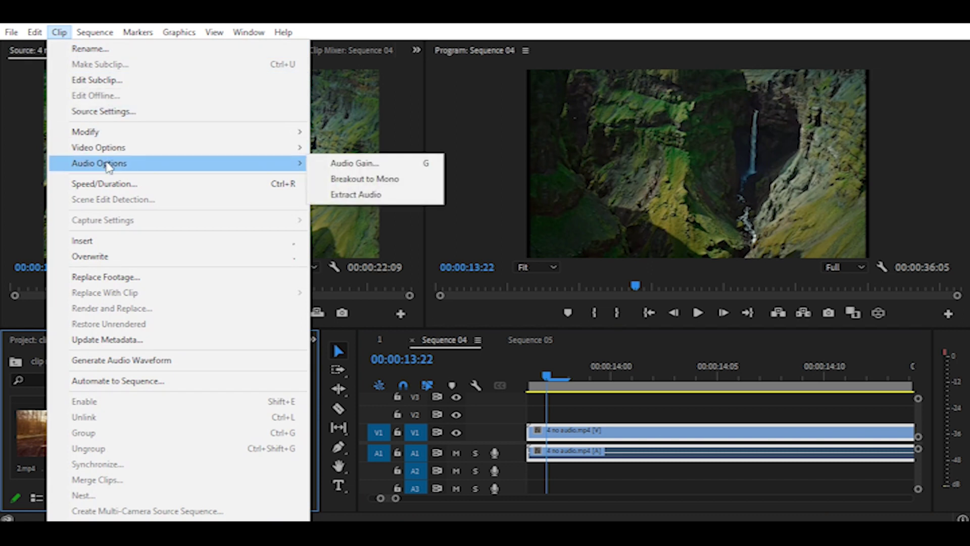
click(371, 183)
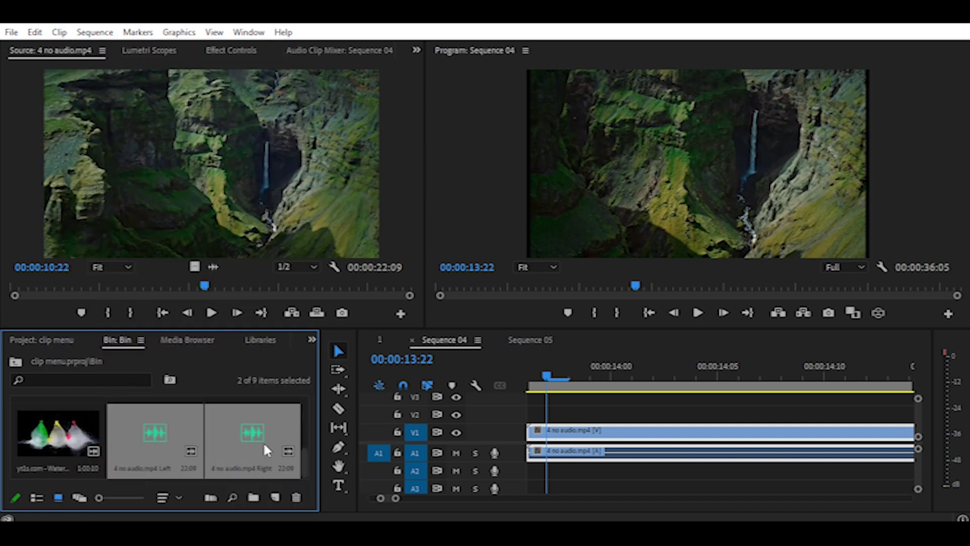
mouse_move(135, 463)
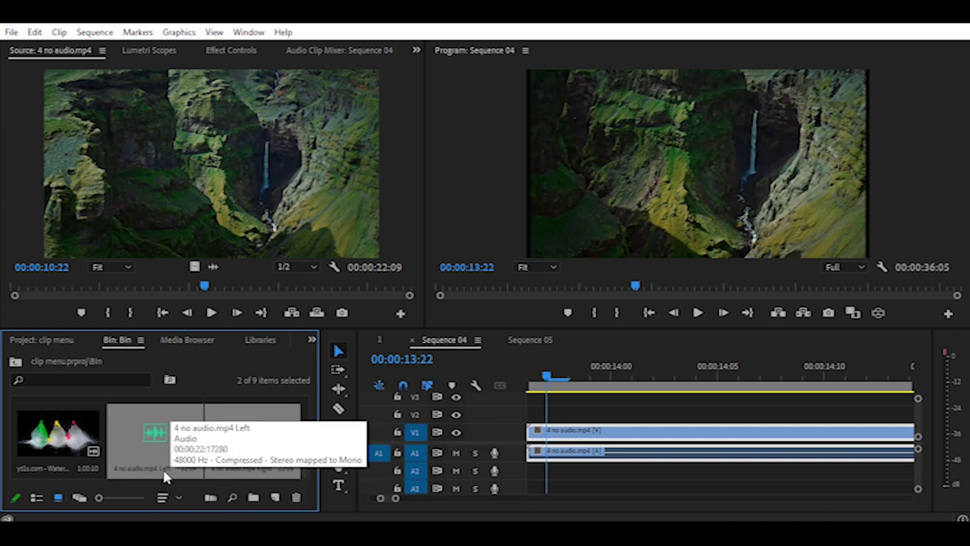
mouse_move(225, 476)
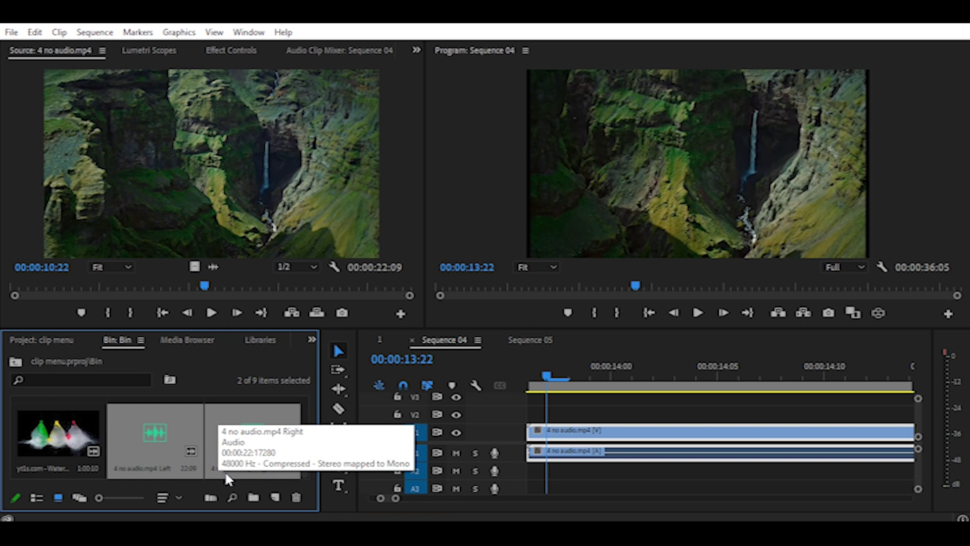
Extract audio into 4 no audio Audio Extracted.wav and 4 no audio Audio Extracted_1.wav.
click(60, 33)
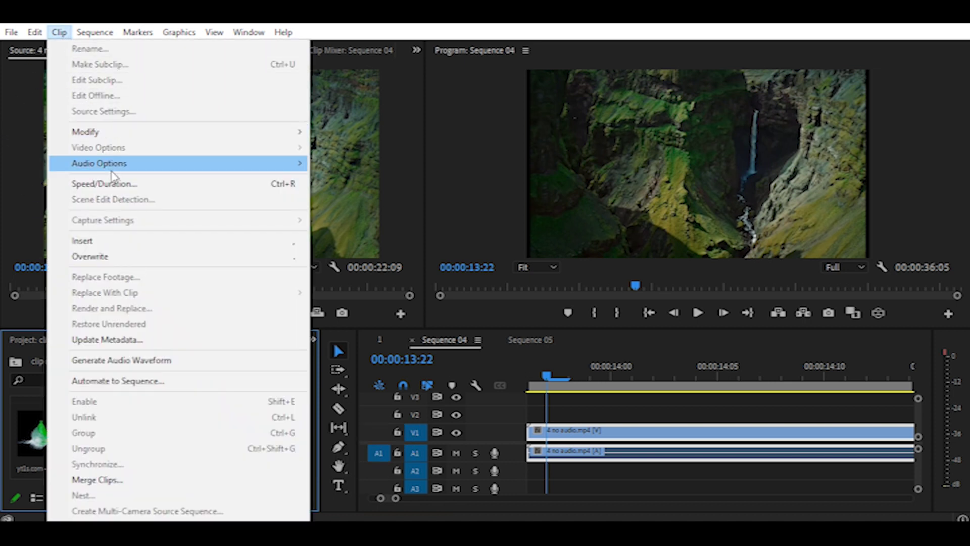
mouse_move(119, 163)
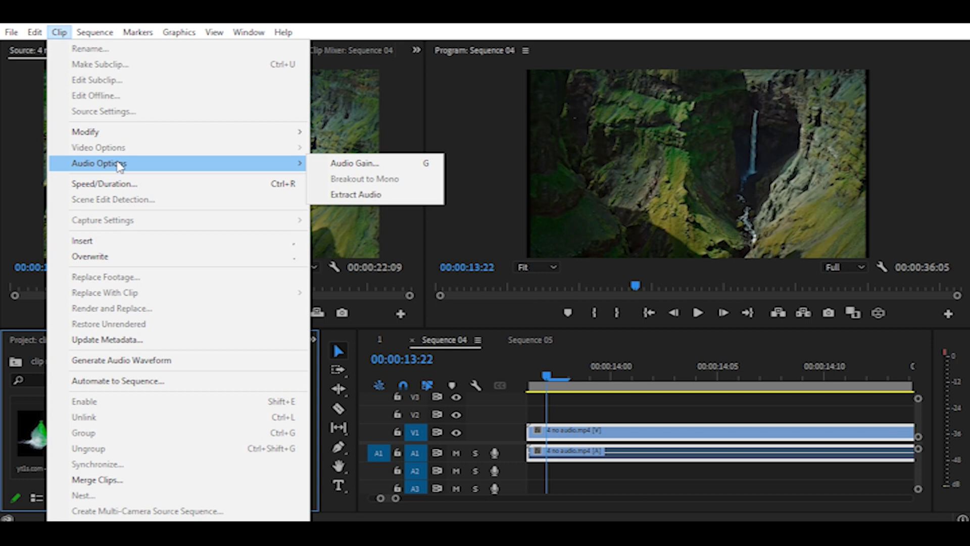
click(383, 200)
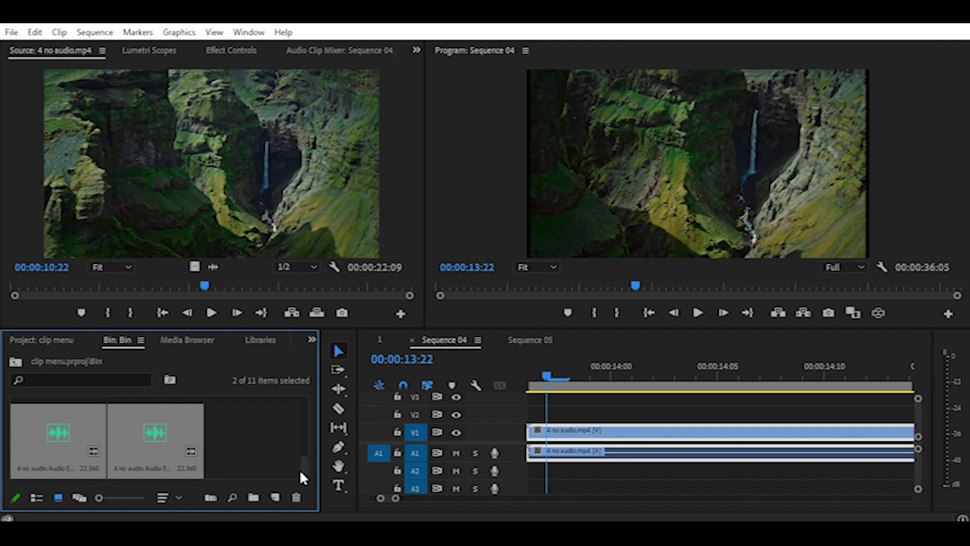
mouse_move(301, 467)
mouse_down()
mouse_move(302, 449)
mouse_move(304, 458)
mouse_up()
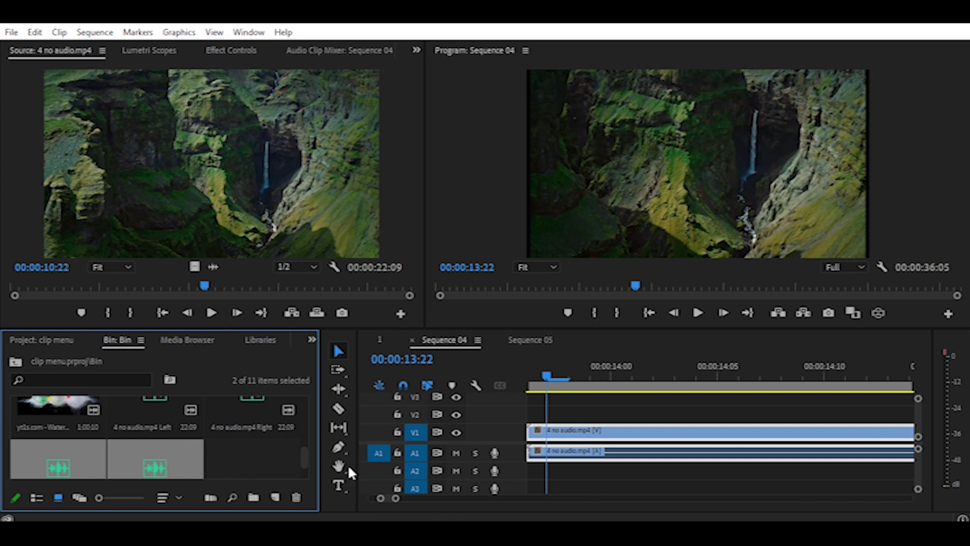
drag(307, 455, 307, 461)
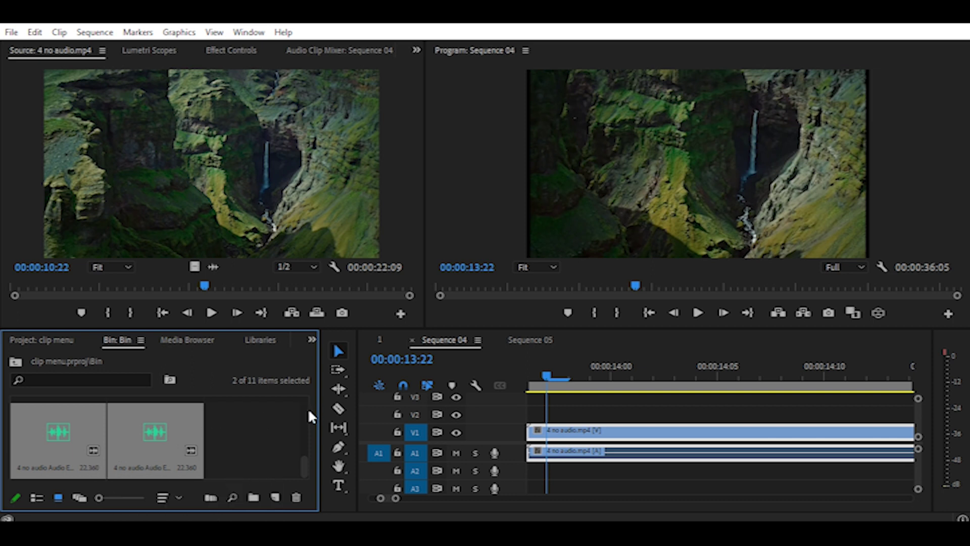
click(59, 34)
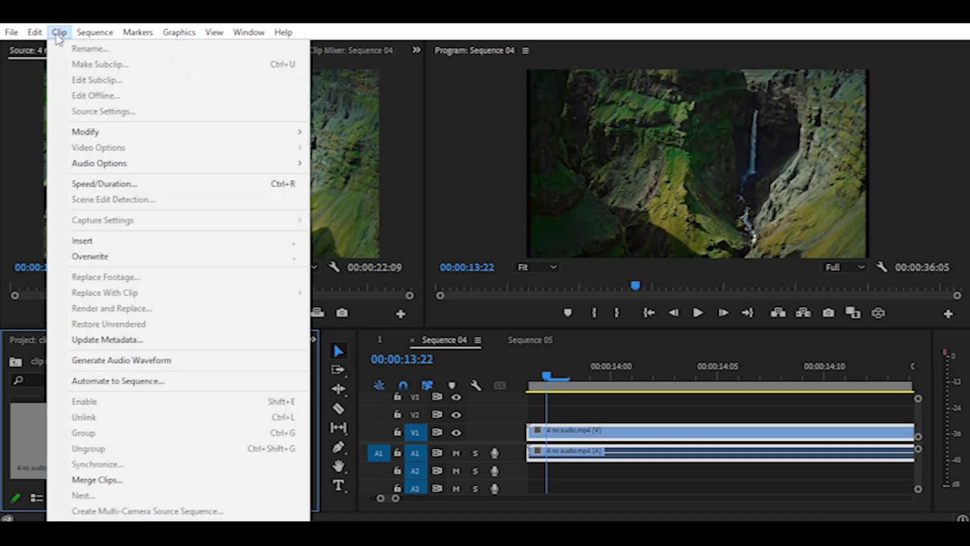
Zoom the timeline out to all of Sequence 04, select d1.mp4 and scrub through its scenes.
mouse_move(178, 168)
click(572, 469)
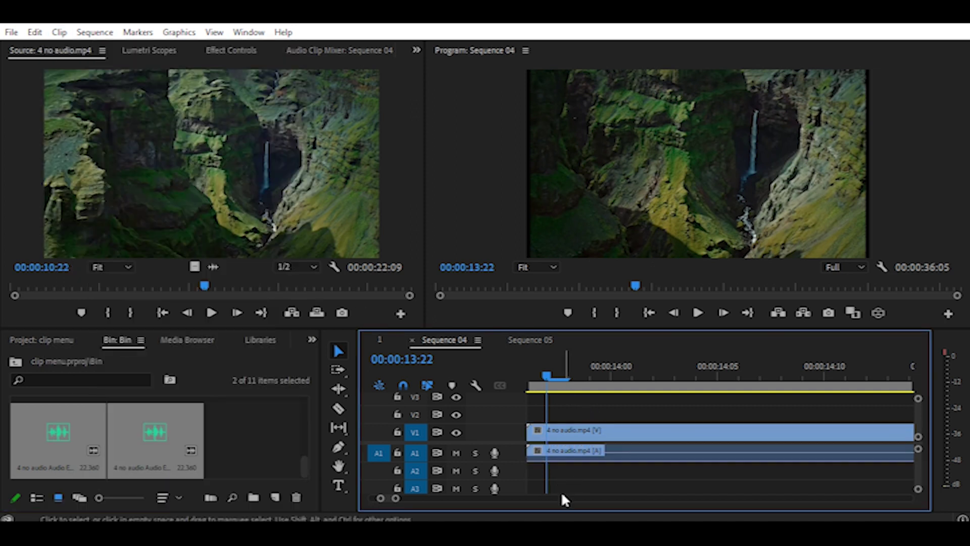
drag(380, 498, 318, 506)
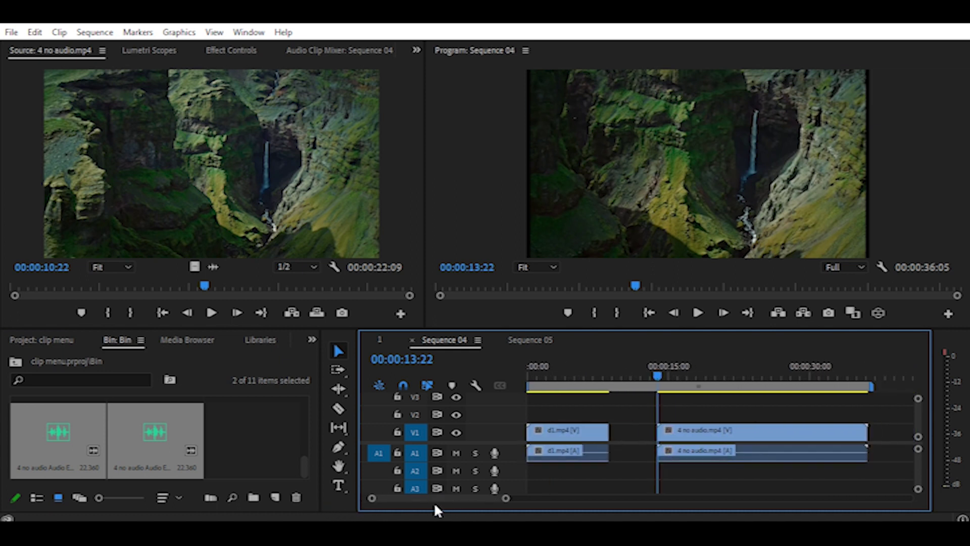
click(551, 375)
click(562, 437)
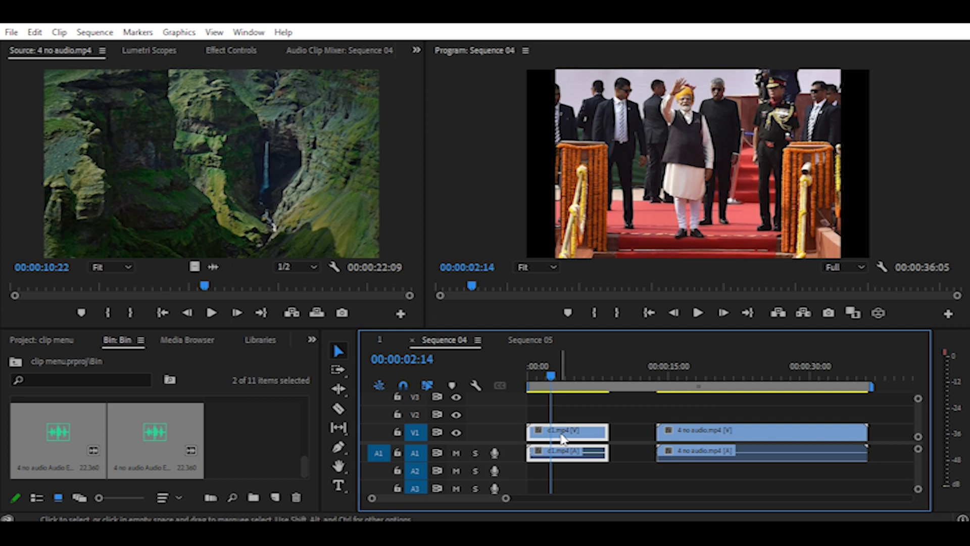
mouse_move(551, 375)
mouse_down()
mouse_move(559, 392)
mouse_move(581, 392)
mouse_up()
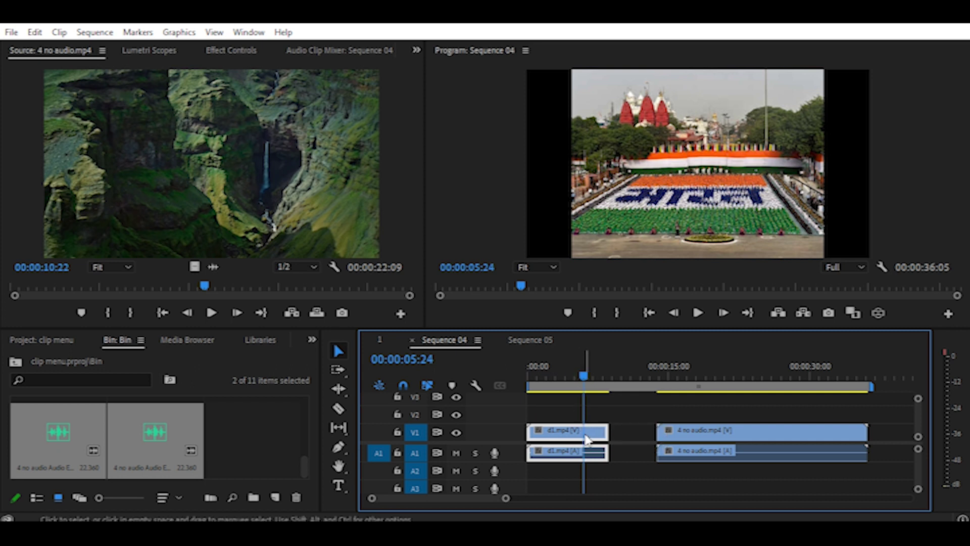
Run Scene Edit Detection on d1.mp4 with all three output options checked.
click(59, 33)
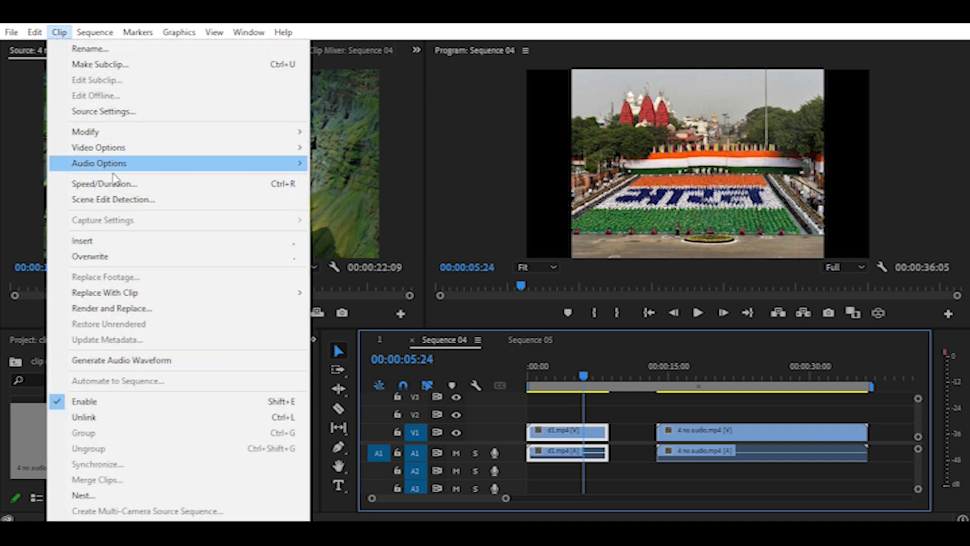
click(119, 205)
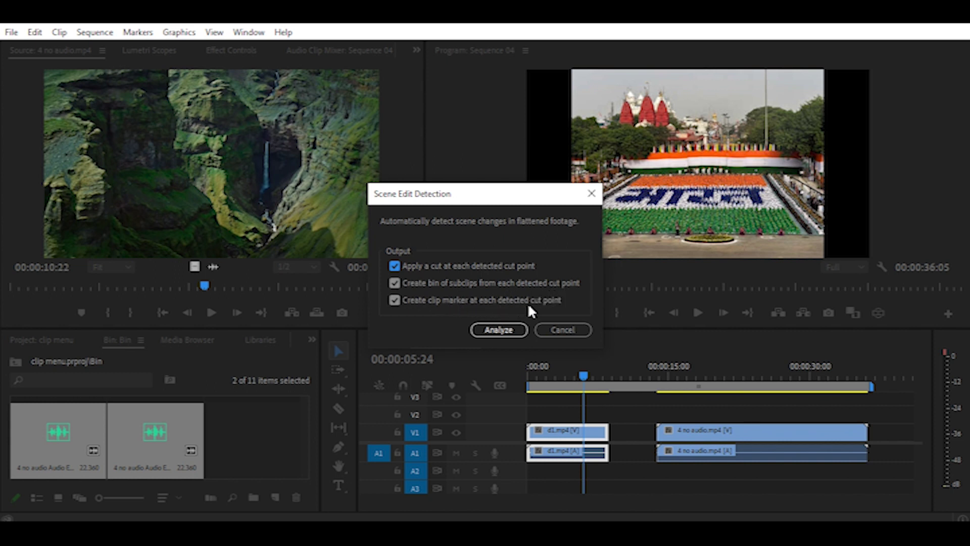
click(504, 331)
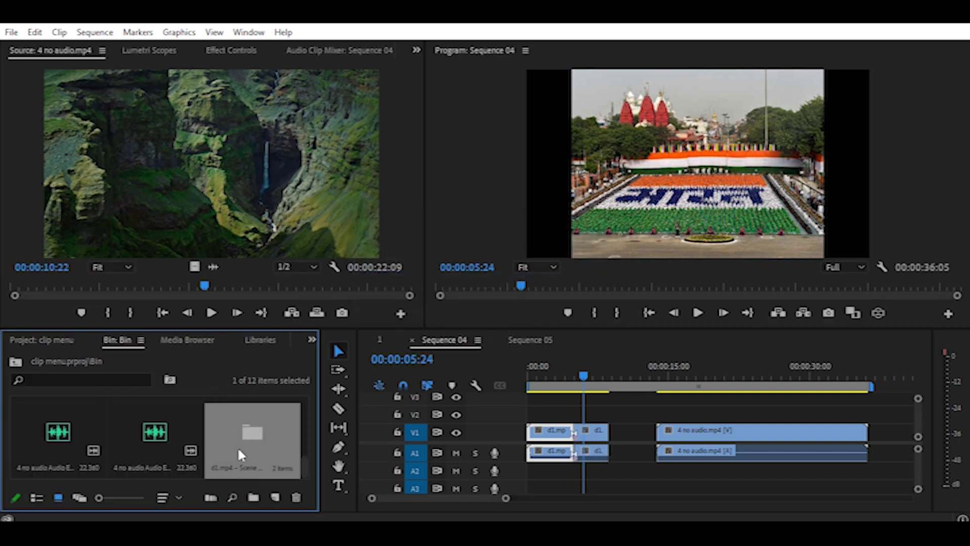
Open the d1.mp4 scene bin and load d1.mp4Subclip2 into the source monitor.
double_click(250, 433)
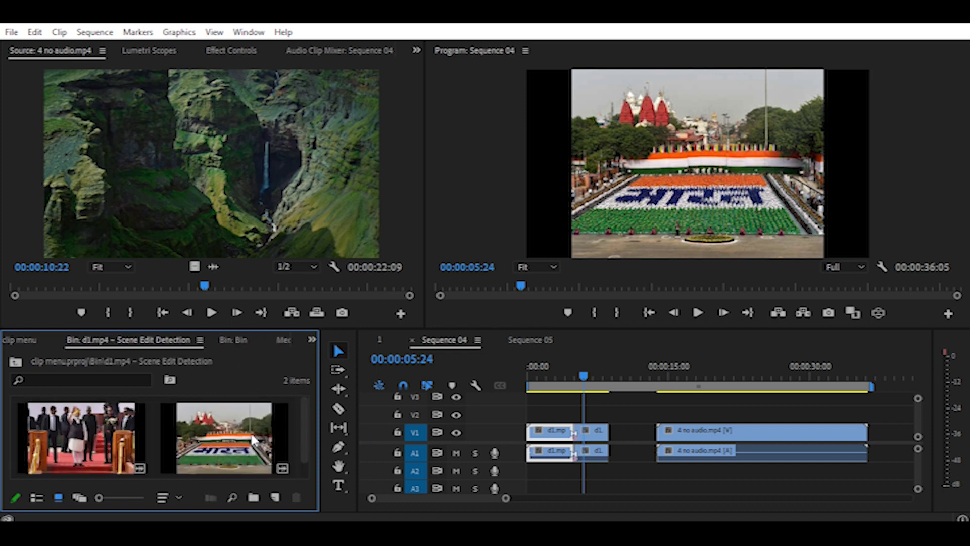
double_click(85, 442)
double_click(207, 427)
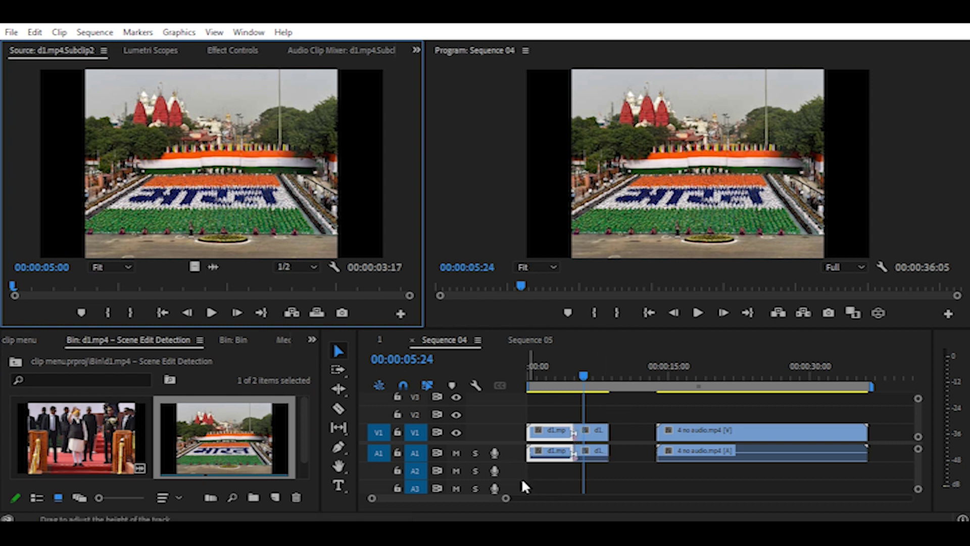
click(58, 34)
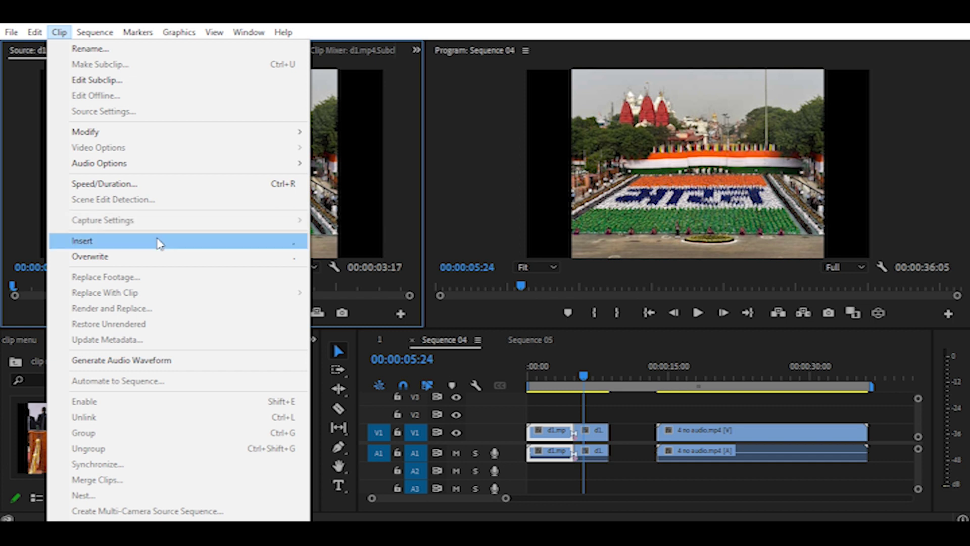
click(94, 32)
click(59, 34)
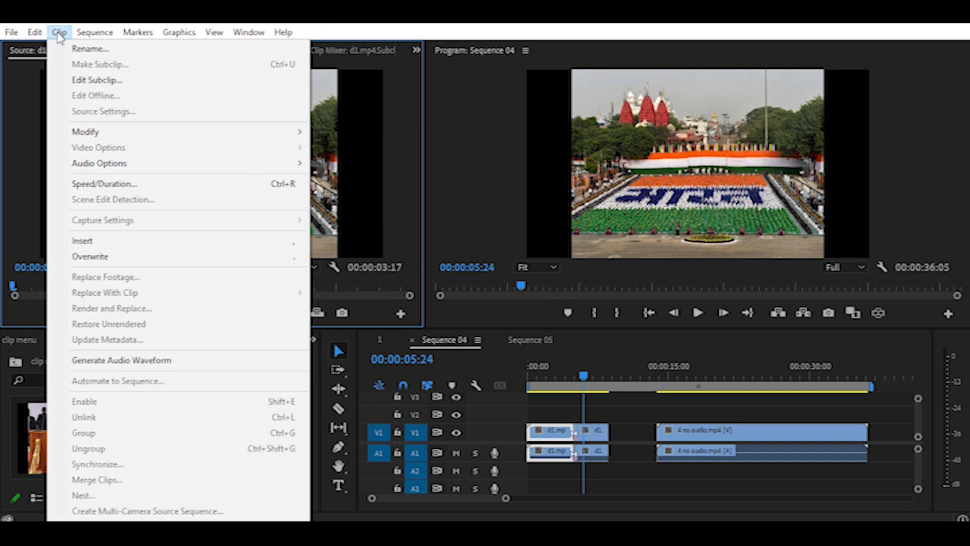